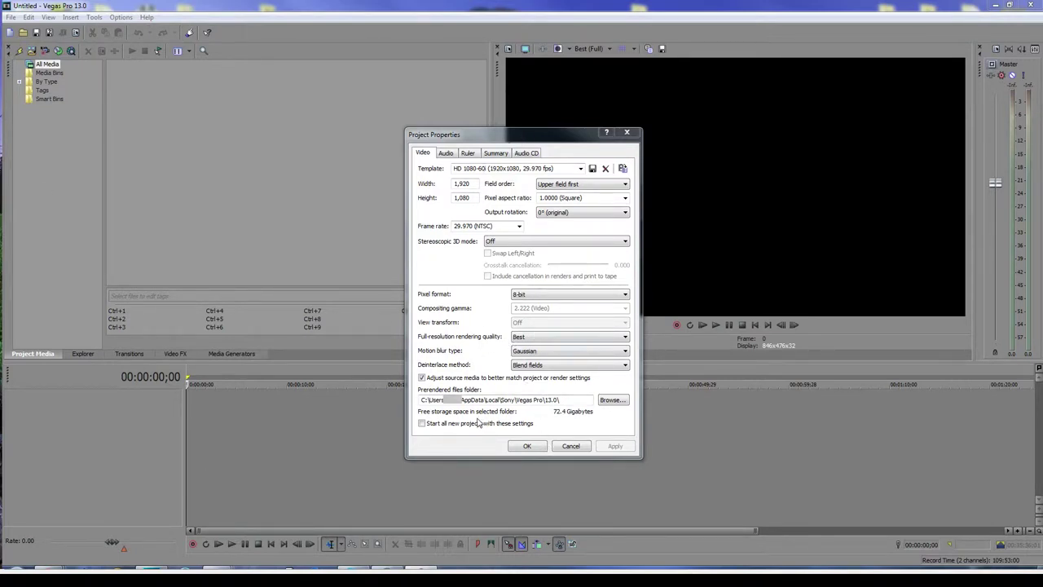
# Accept the project properties, import the clips 02482 through 02509, and place them all in sequence at the start of the timeline.
pyautogui.click(527, 446)
pyautogui.click(12, 18)
pyautogui.moveTo(70, 129)
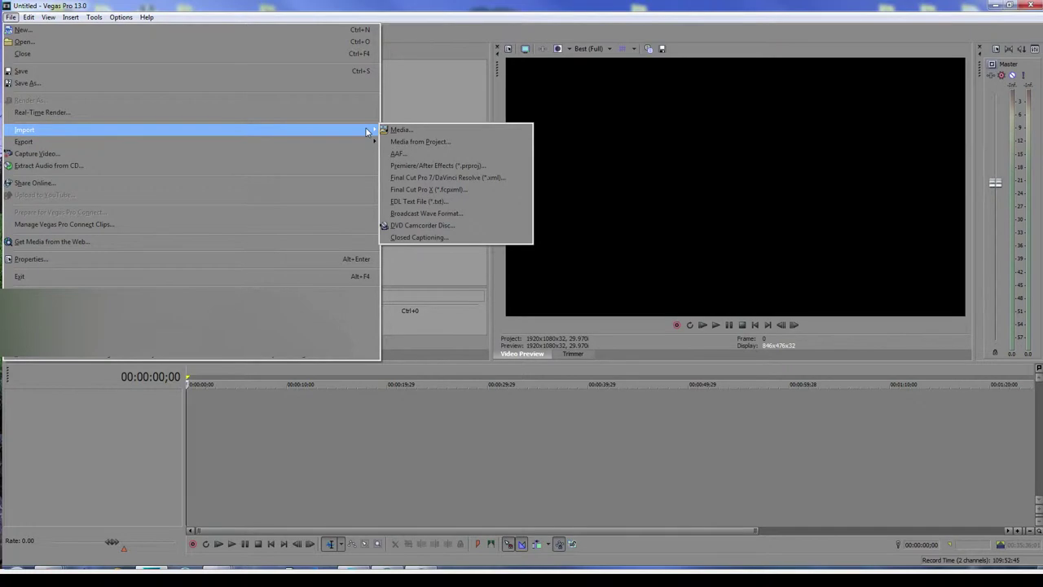
pyautogui.click(398, 130)
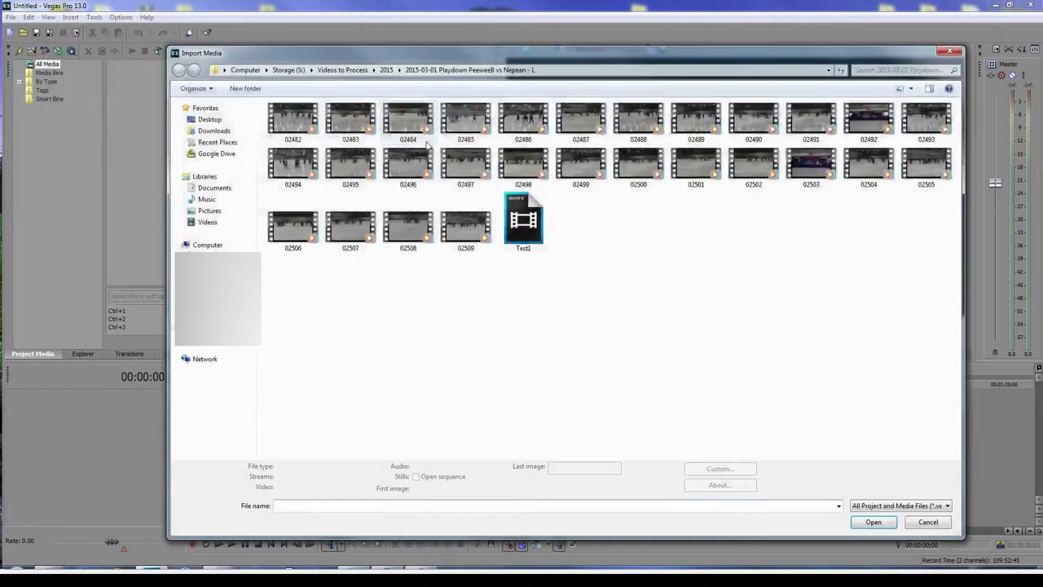
pyautogui.click(302, 122)
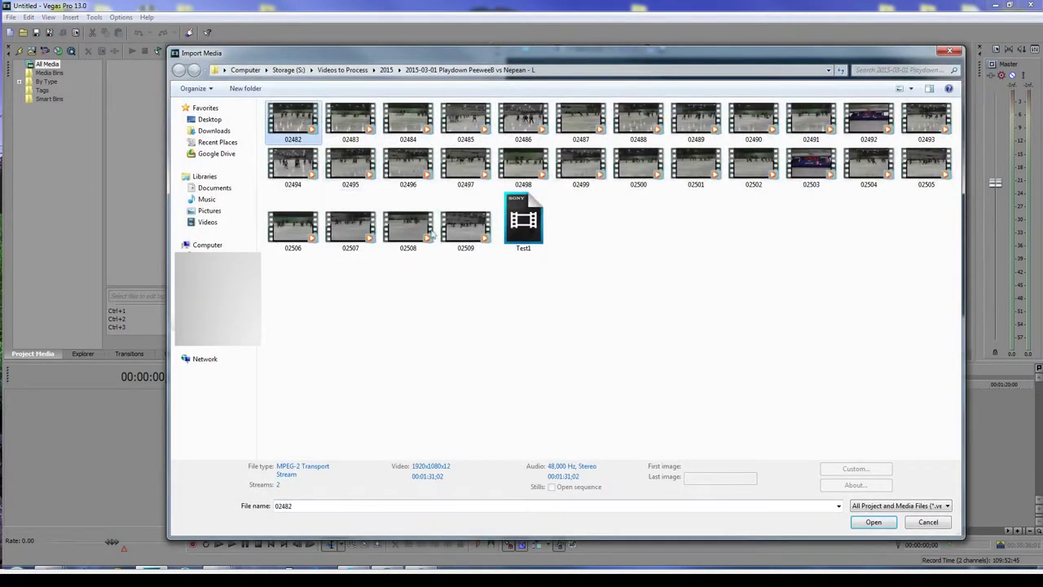
pyautogui.keyDown('shift'); pyautogui.click(462, 226); pyautogui.keyUp('shift')
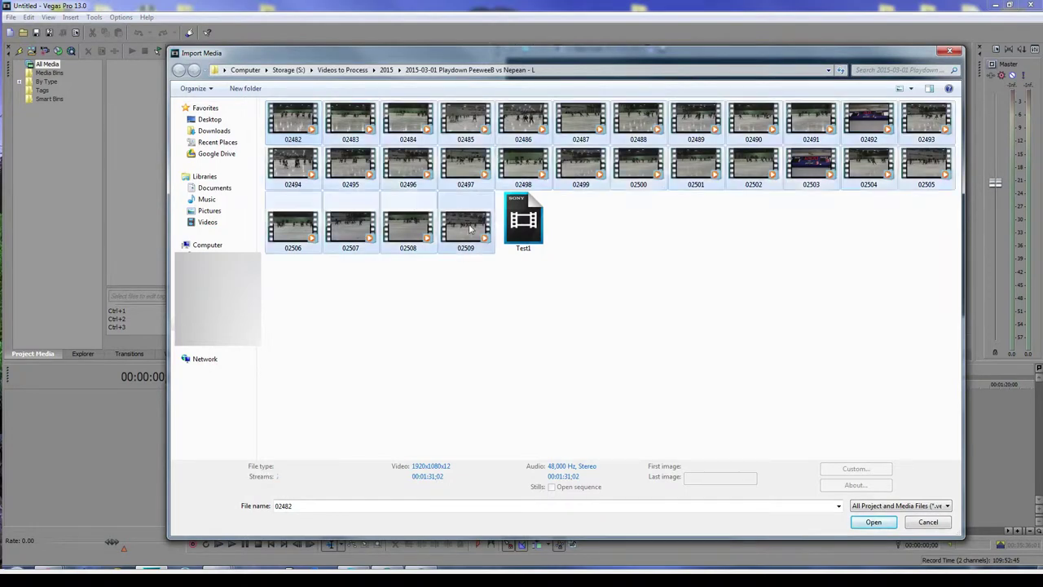
pyautogui.click(874, 522)
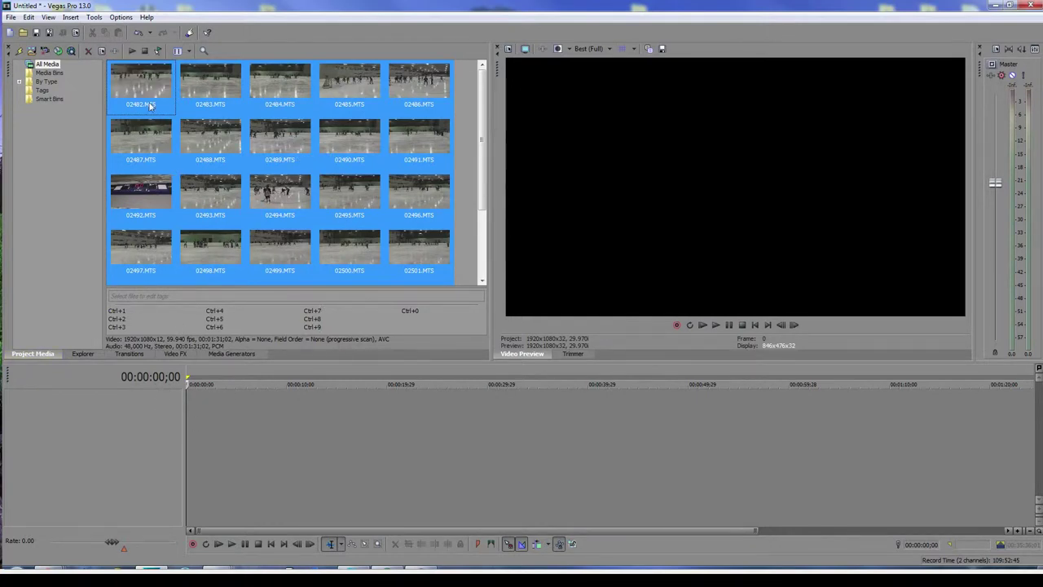
pyautogui.moveTo(208, 273); pyautogui.dragTo(187, 439)
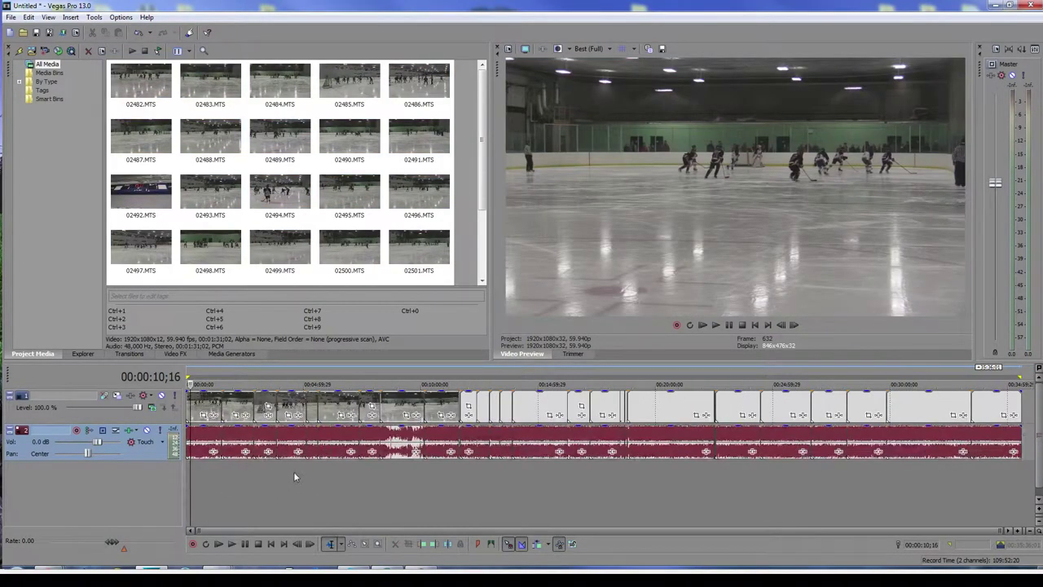
# Insert a video track above the footage and add text media at its start with the "Video Title - Josefin Sans Std 20" preset.
pyautogui.rightClick(150, 419)
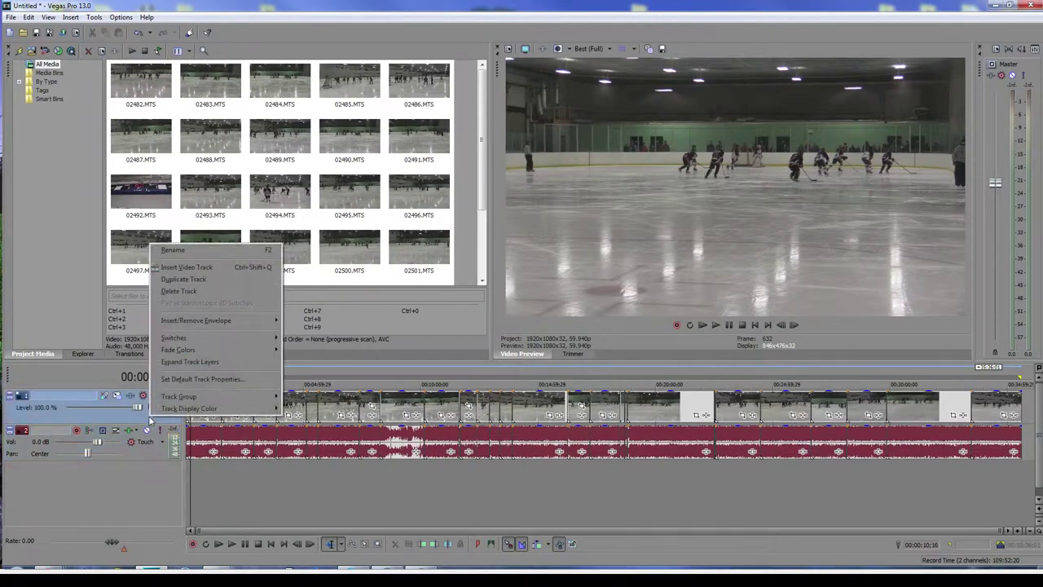
pyautogui.click(216, 268)
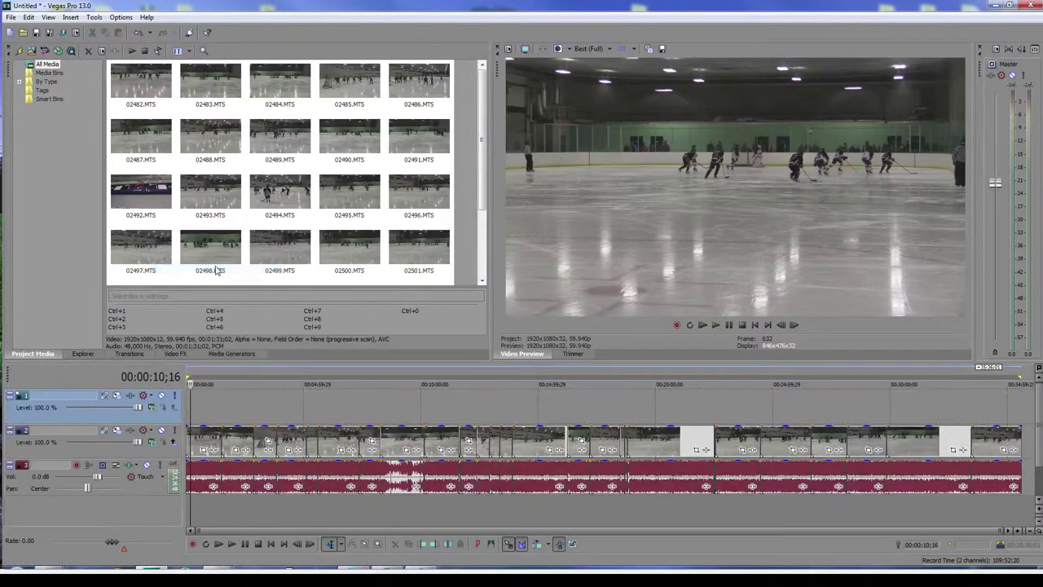
pyautogui.click(188, 411)
pyautogui.rightClick(188, 406)
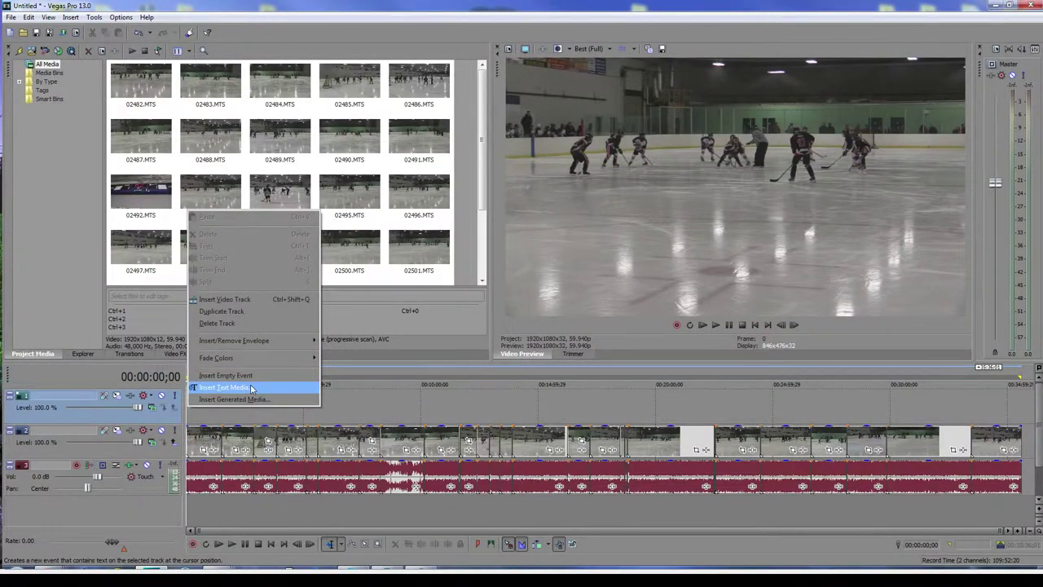
pyautogui.click(252, 389)
pyautogui.click(617, 257)
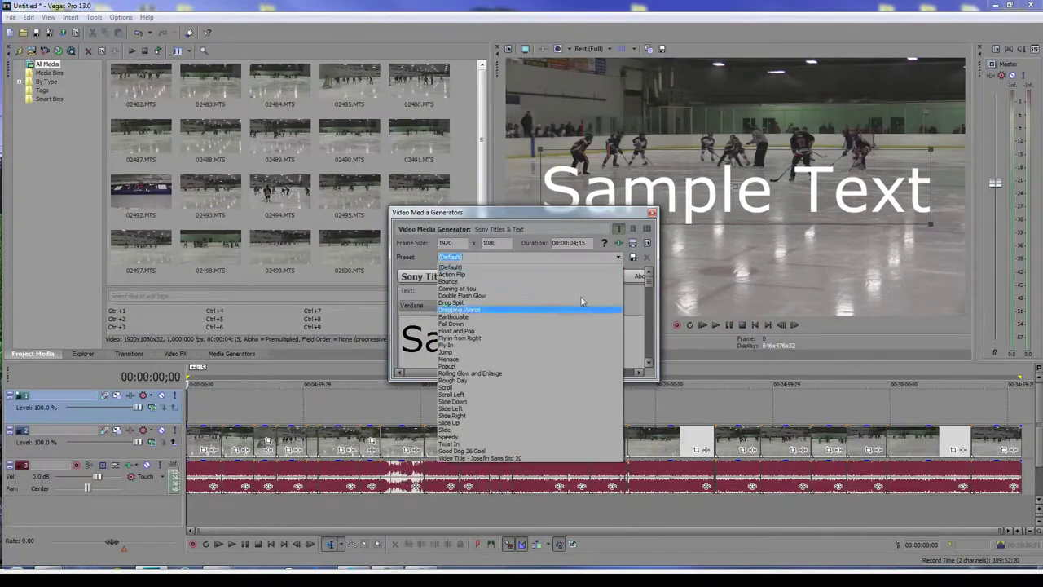
pyautogui.click(526, 457)
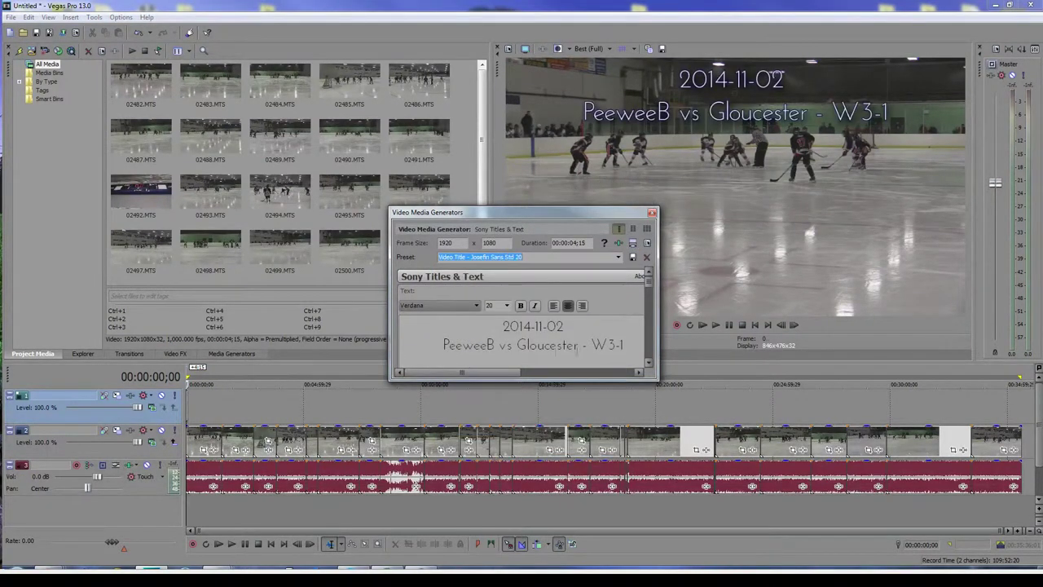
# Replace the title text with "2015-03-01 Playdown" on the first line and "PeeweeB vs Nepean" on the second.
pyautogui.click(477, 324)
pyautogui.hotkey('ctrl', 'a')
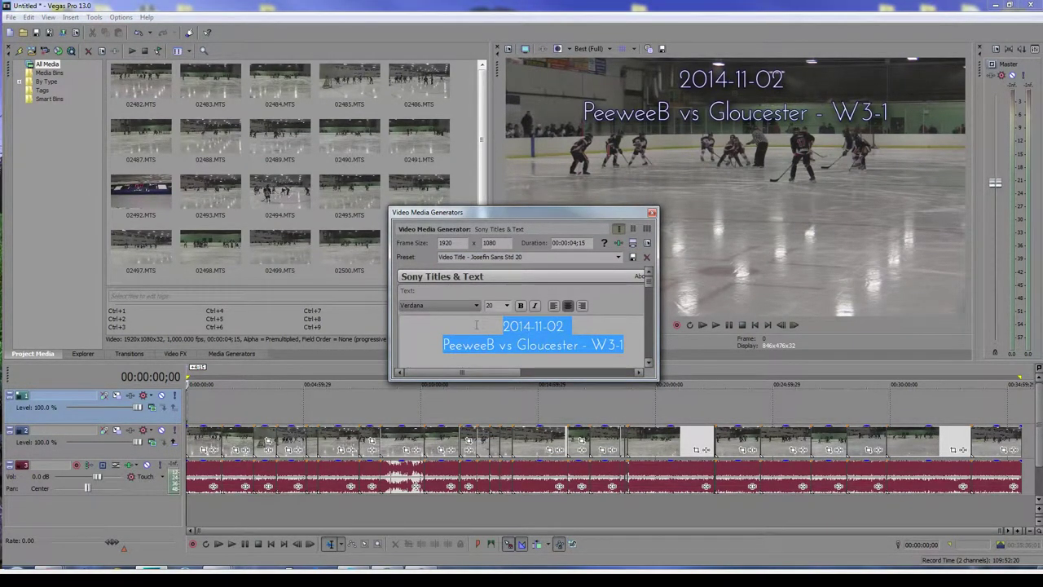
pyautogui.write('2015-03-01 Playdown PeeweeB vs Nepean')
pyautogui.press('Return')
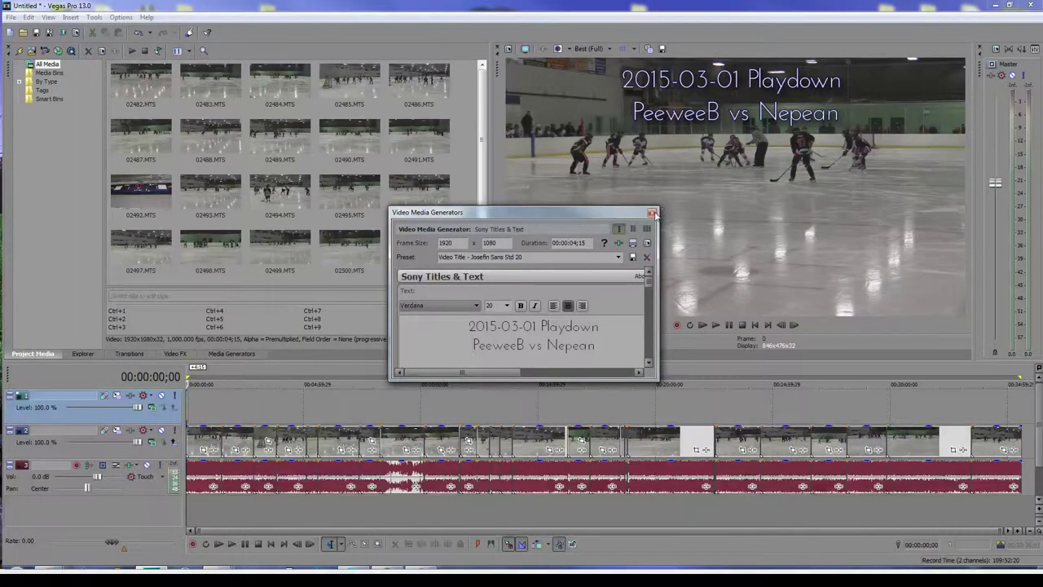
# Move the title to the lower centre of the video frame and close the text generator.
pyautogui.moveTo(726, 111)
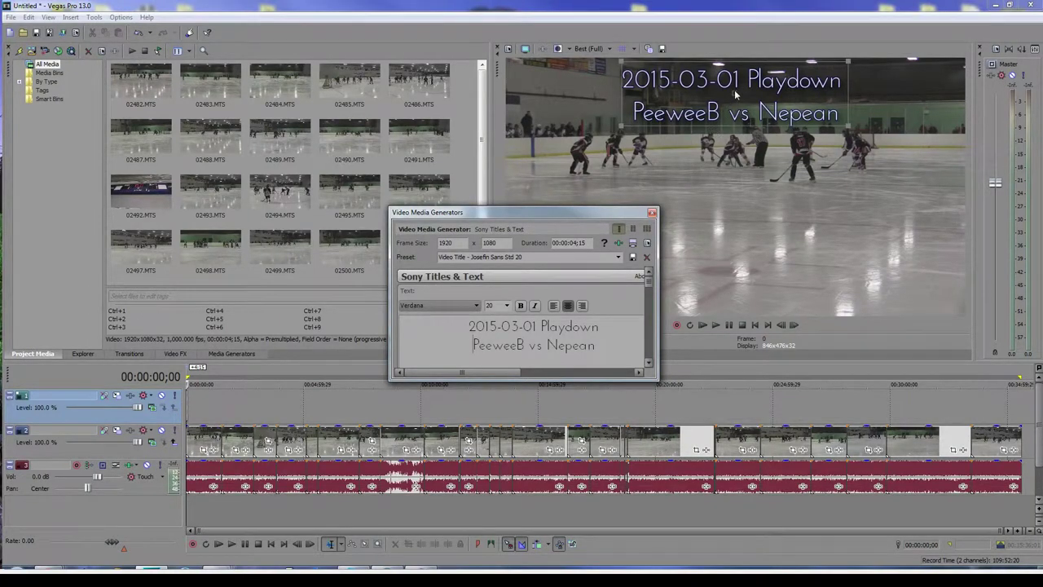
pyautogui.moveTo(735, 95); pyautogui.dragTo(744, 268)
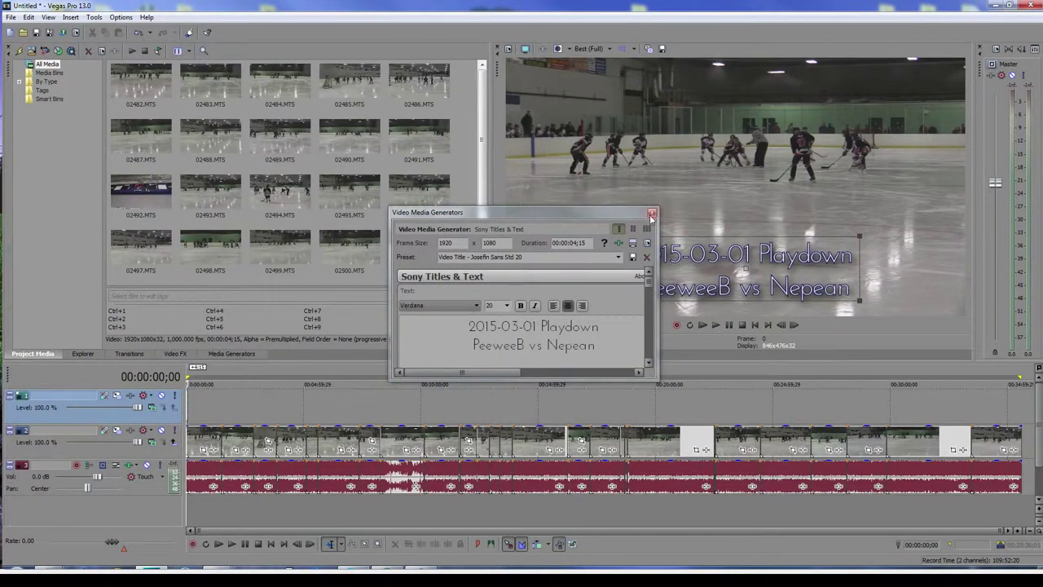
pyautogui.click(651, 214)
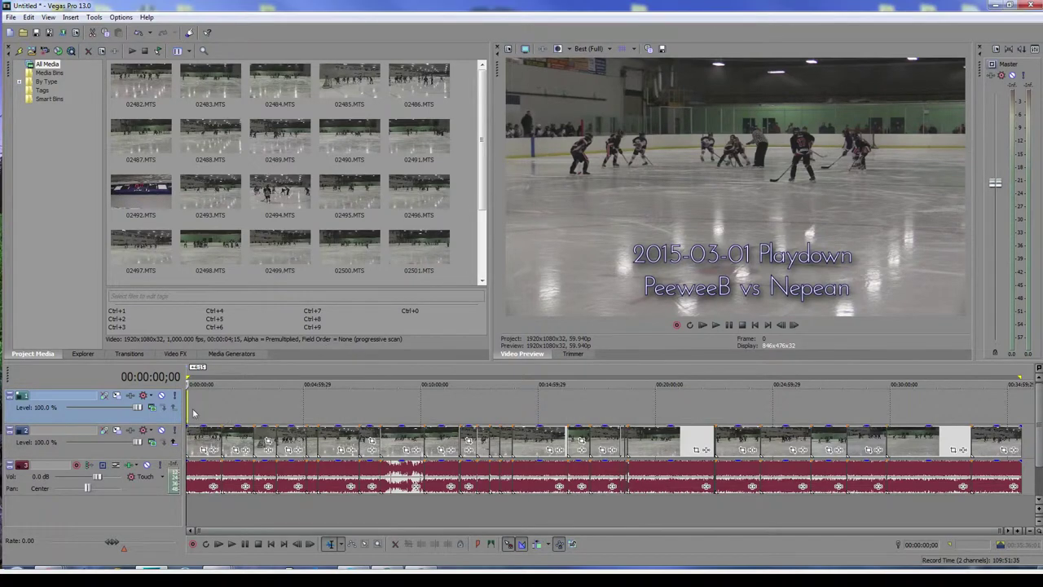
# Extend the title event to about 9 seconds and give it a fade-in and a fade-out of about one second each.
pyautogui.click(196, 412)
pyautogui.scroll(10, 244, 416)
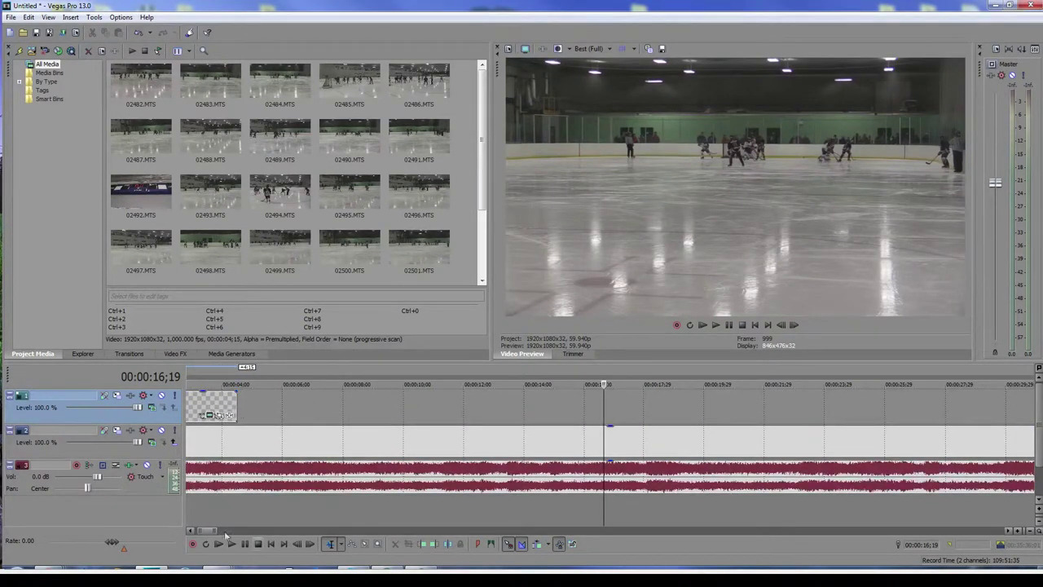
pyautogui.moveTo(220, 530); pyautogui.dragTo(181, 530)
pyautogui.moveTo(321, 412); pyautogui.dragTo(422, 395)
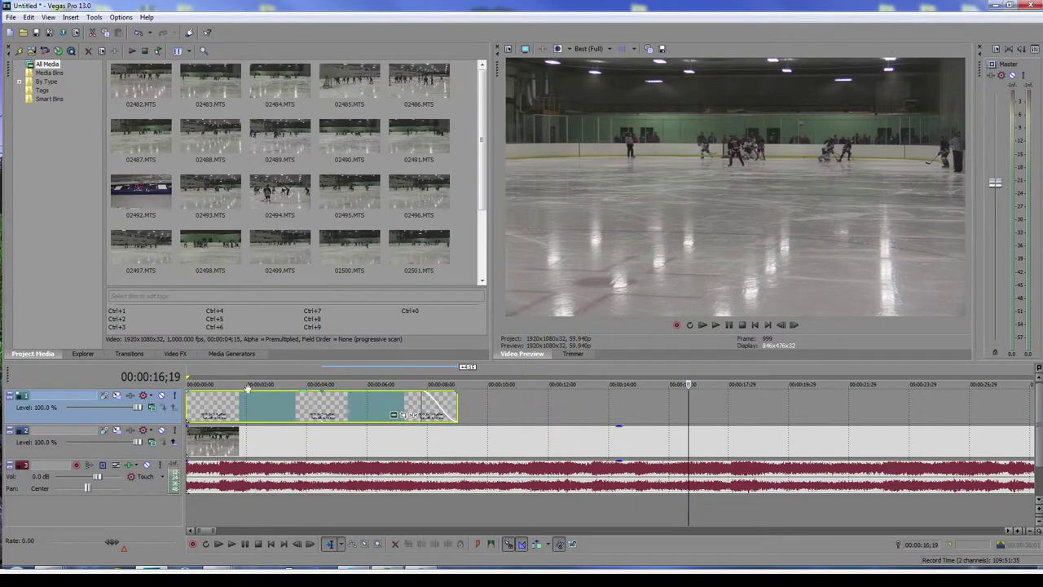
pyautogui.moveTo(188, 392); pyautogui.dragTo(219, 391)
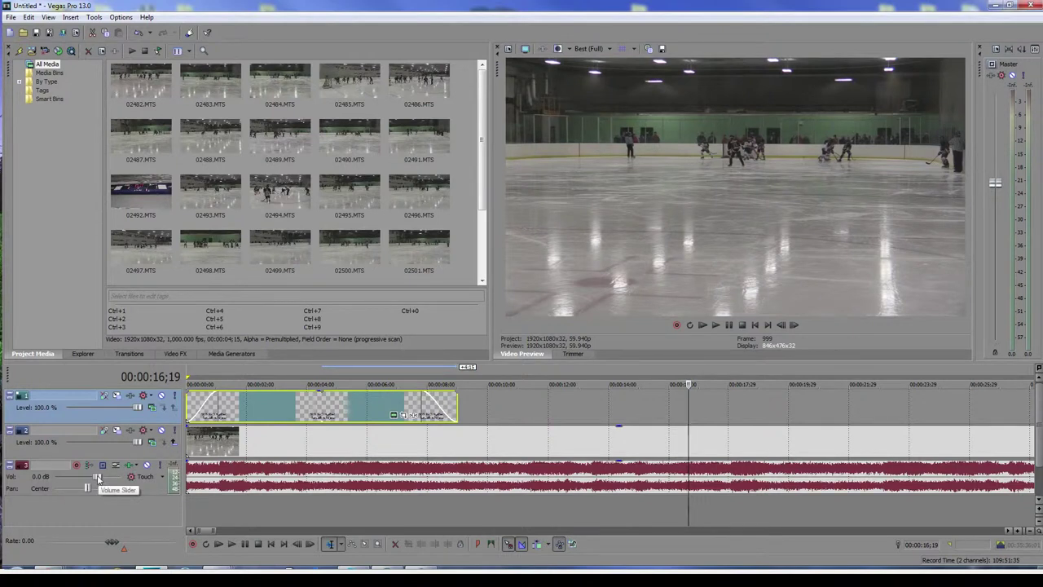
# Lower the audio track volume to -5.0 dB and play the project from the start to check the title and sound.
pyautogui.moveTo(96, 477); pyautogui.dragTo(95, 478)
pyautogui.click(187, 504)
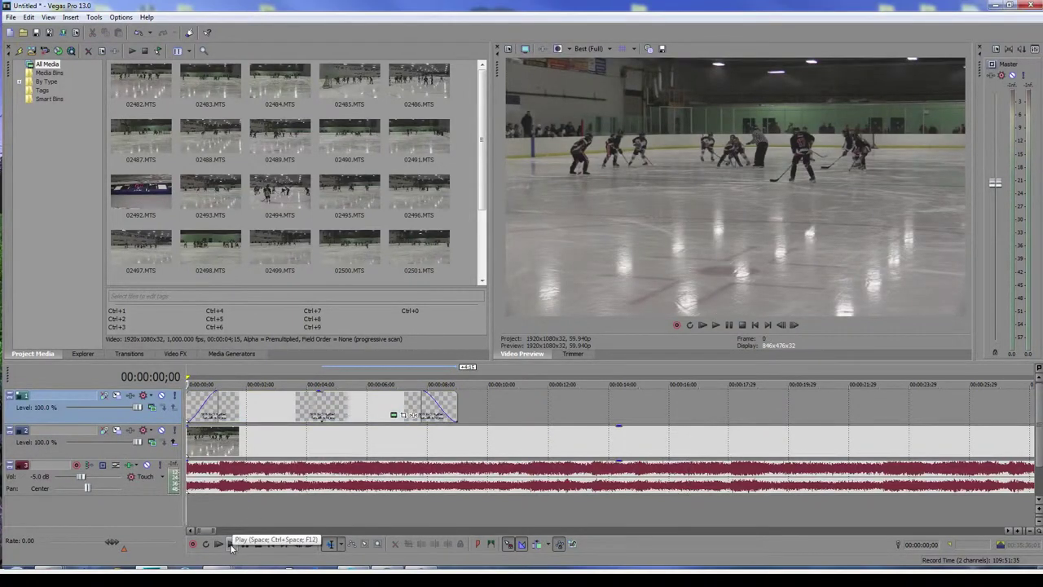
pyautogui.click(232, 544)
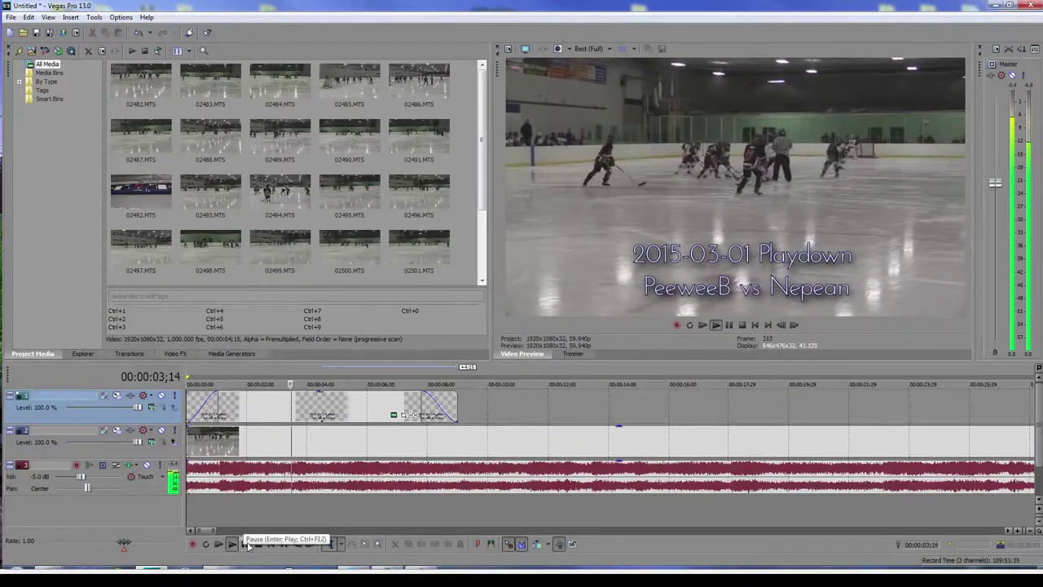
pyautogui.click(246, 544)
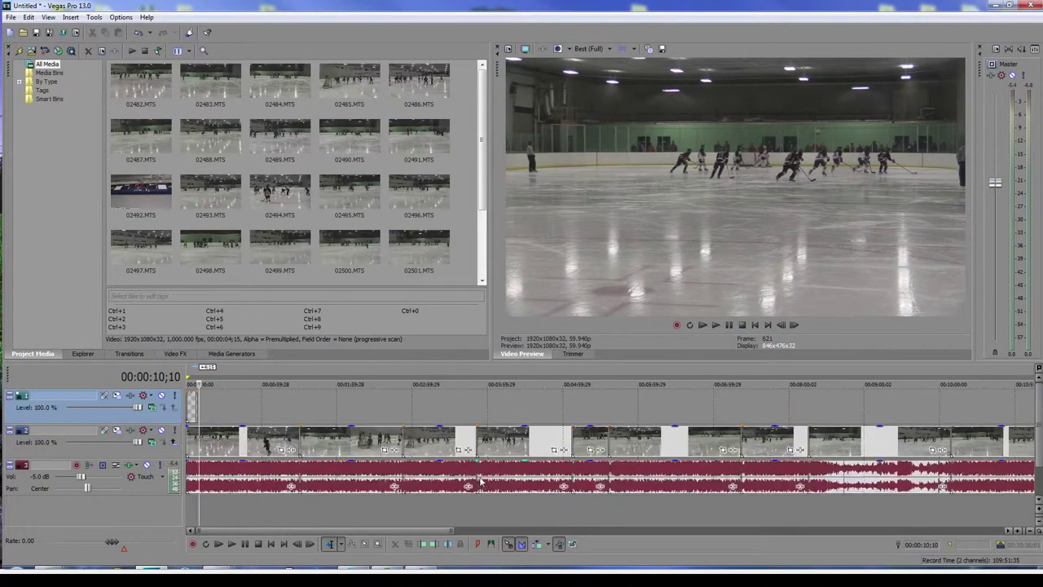
# Apply the Levels effect with the Brighten preset to the first clip and set its input end to 0.850.
pyautogui.scroll(-5, 481, 482)
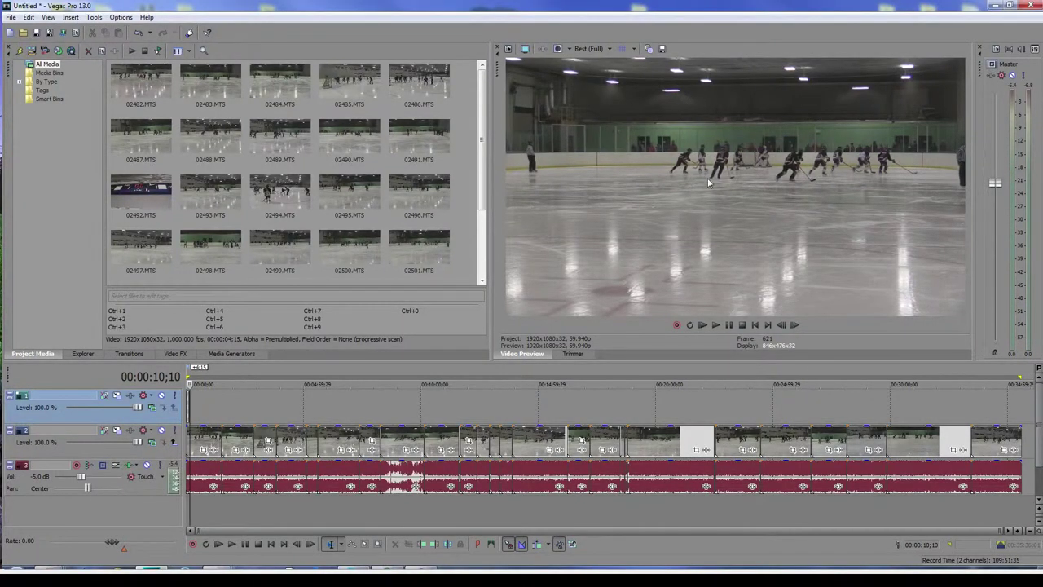
pyautogui.rightClick(208, 438)
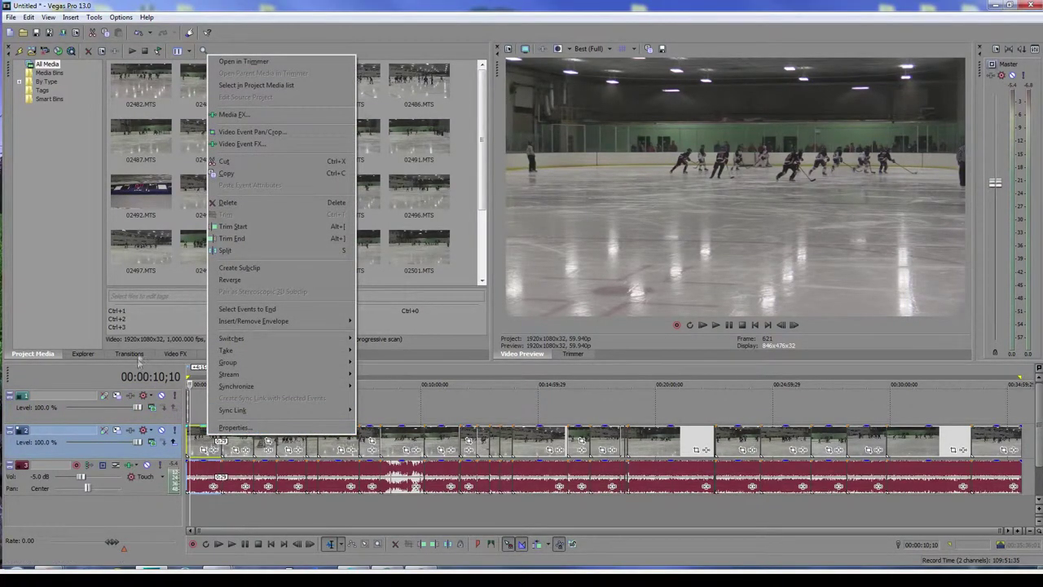
pyautogui.click(173, 353)
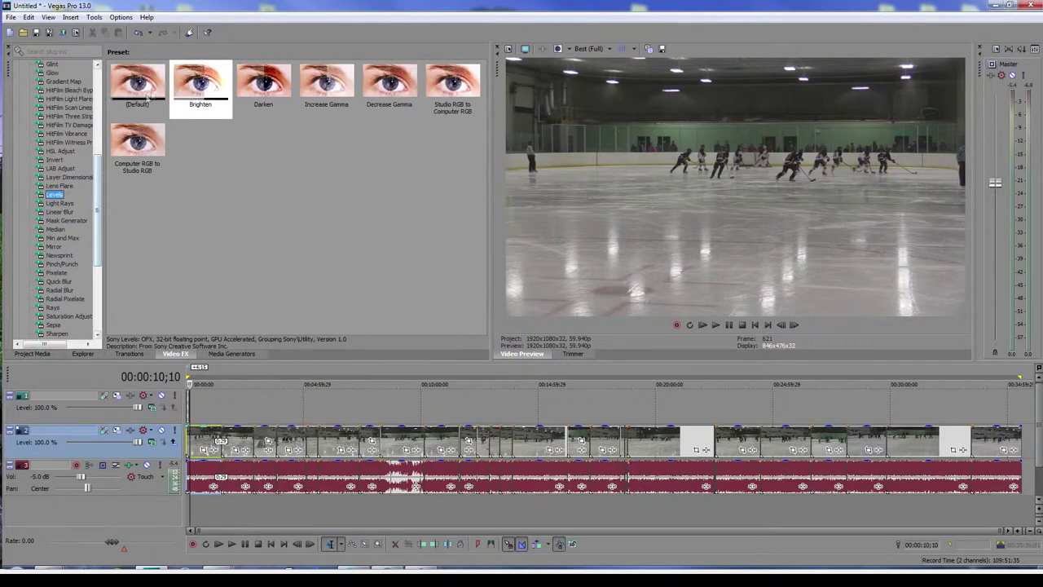
pyautogui.scroll(2, 91, 185)
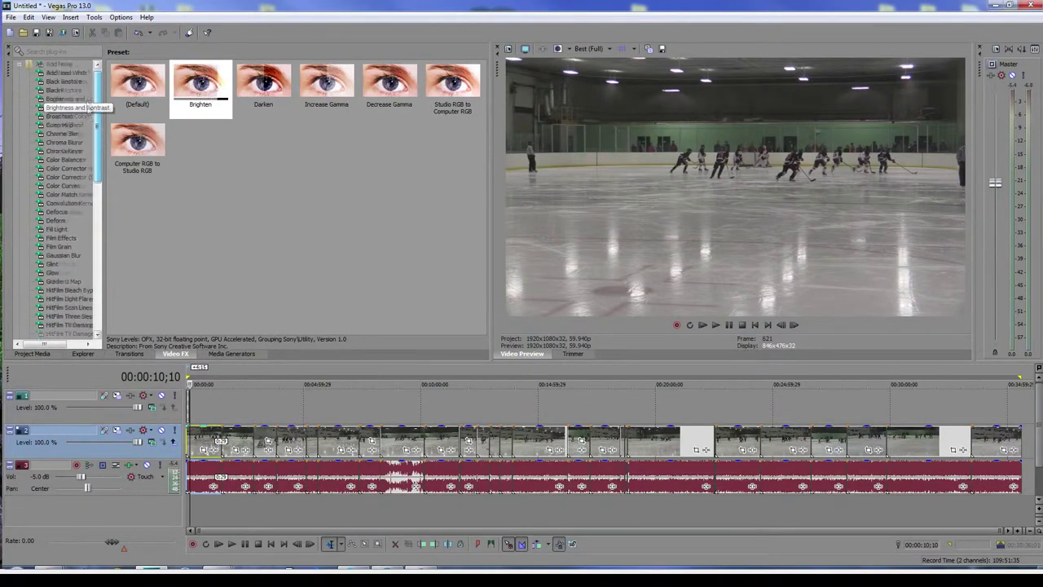
pyautogui.moveTo(200, 85); pyautogui.dragTo(201, 446)
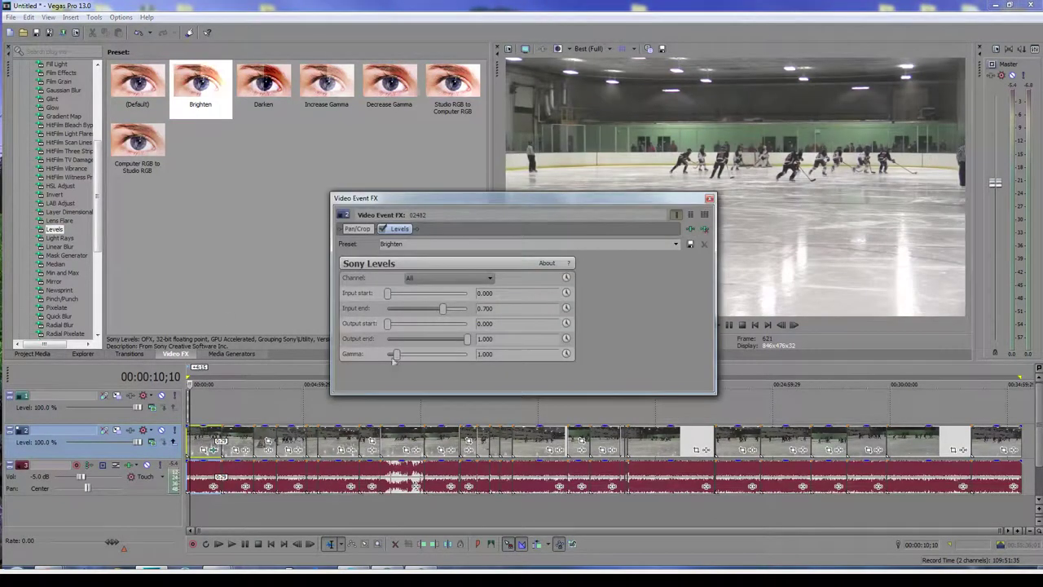
pyautogui.moveTo(560, 198); pyautogui.dragTo(353, 158)
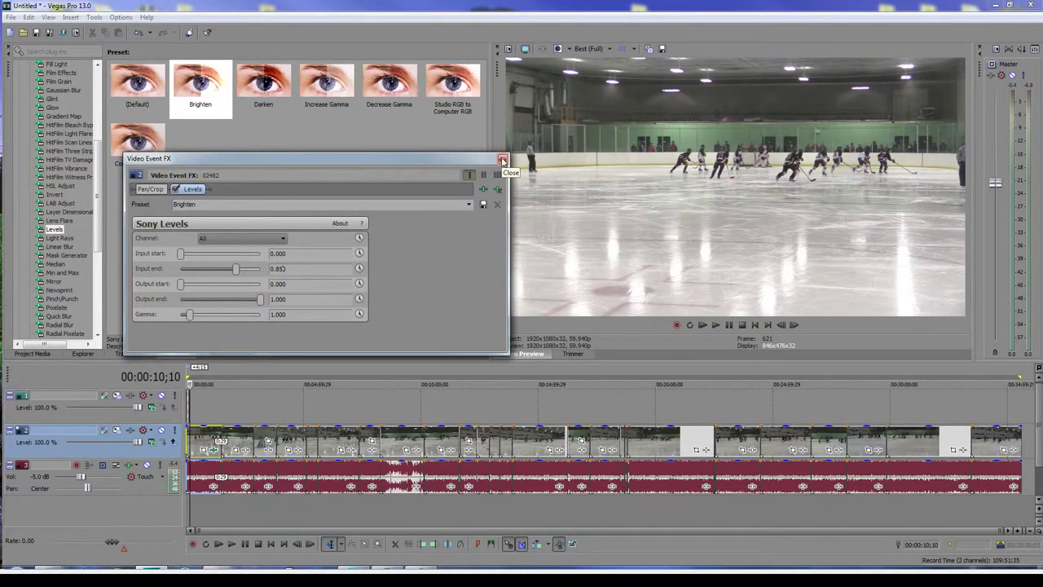
pyautogui.click(503, 160)
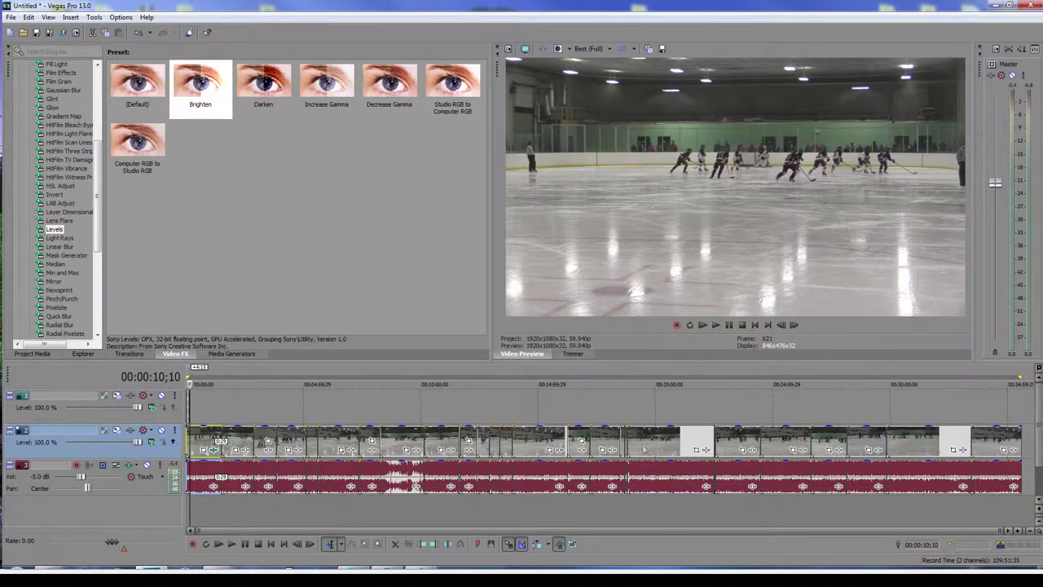
# Review the Levels settings on the first clip, and view the effect chooser for clip 02484 without adding an effect.
pyautogui.click(215, 449)
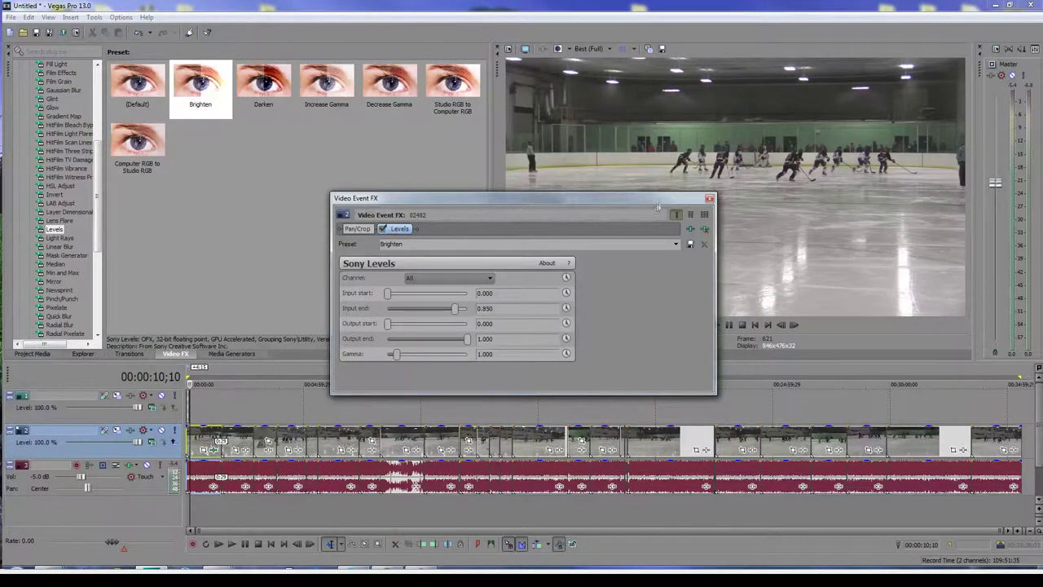
pyautogui.click(709, 199)
pyautogui.click(246, 450)
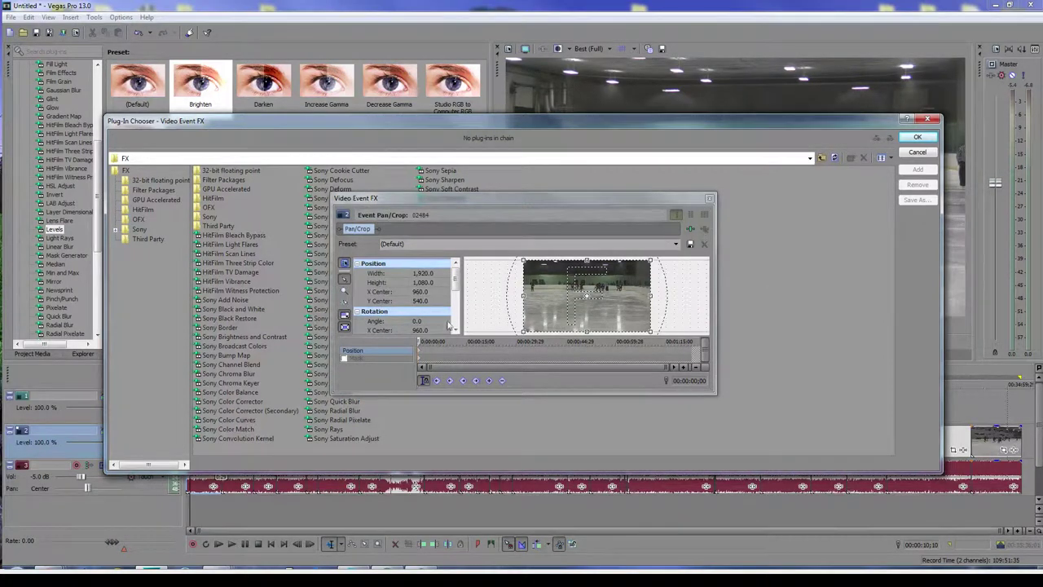
pyautogui.click(927, 119)
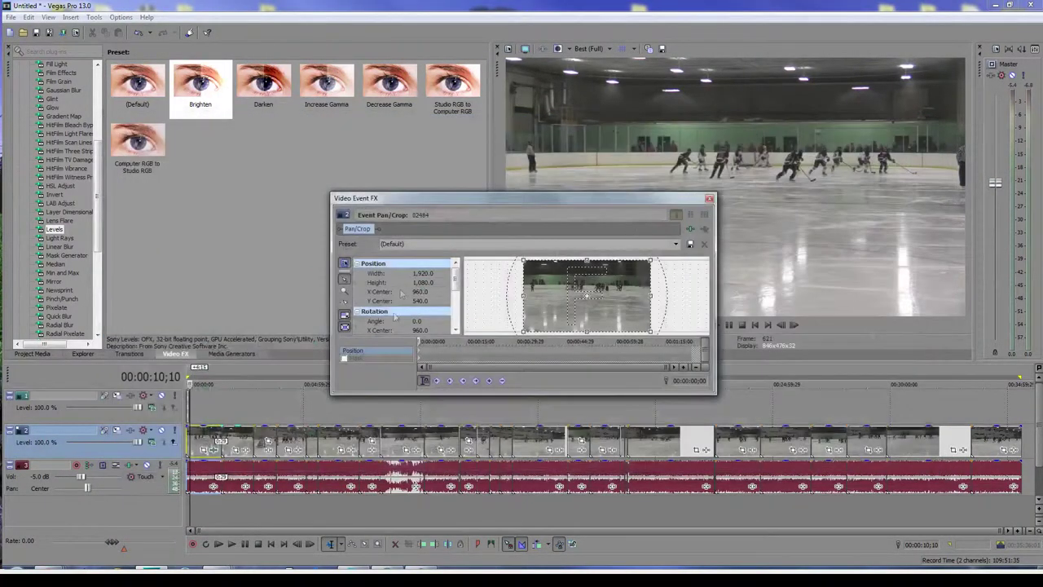
pyautogui.click(710, 199)
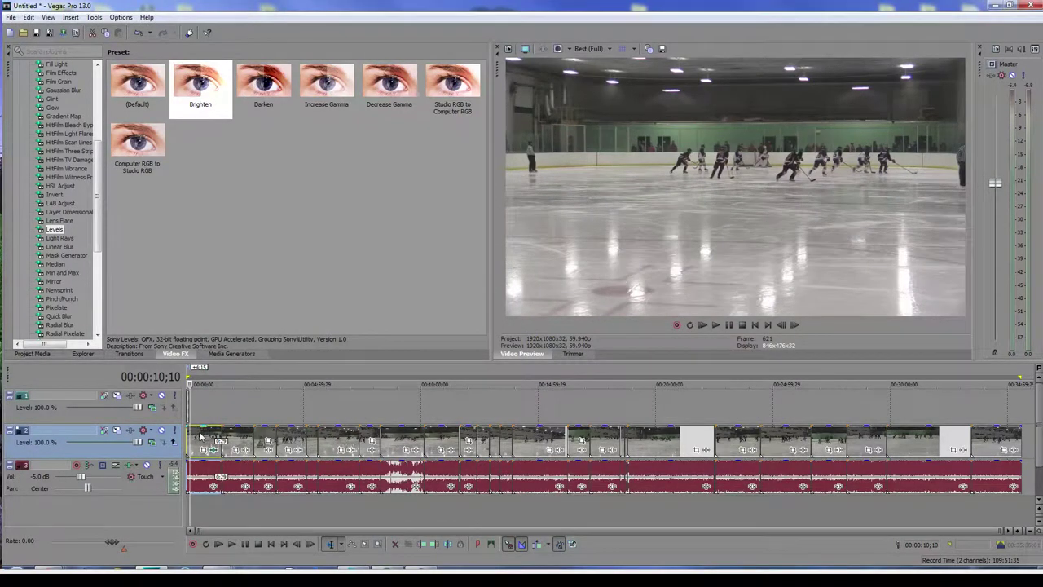
# Set the first clip's resample mode to Disable resample in its properties, and reopen the properties to check the setting.
pyautogui.rightClick(198, 438)
pyautogui.click(232, 428)
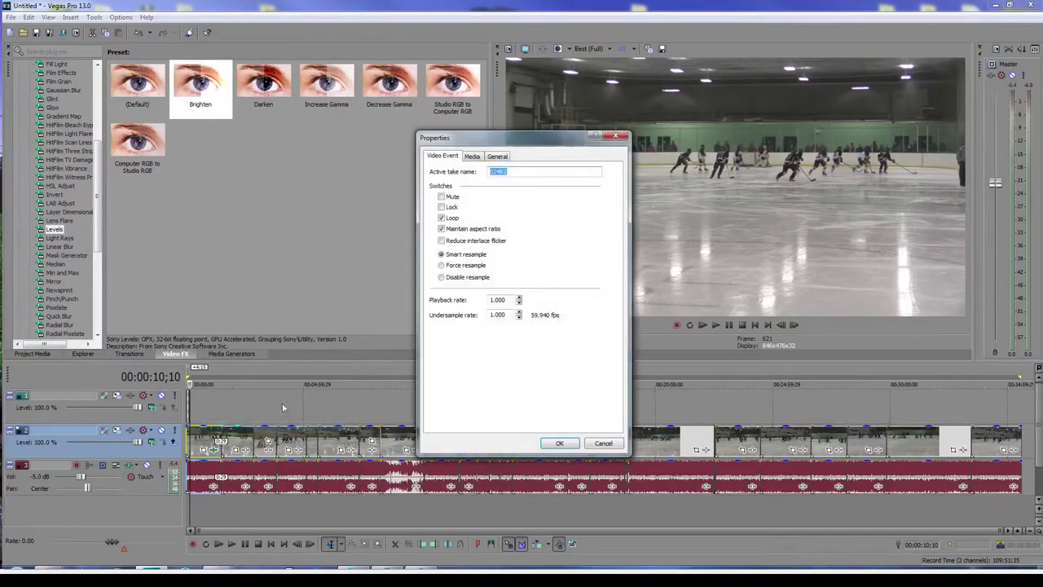
pyautogui.moveTo(524, 137); pyautogui.dragTo(374, 103)
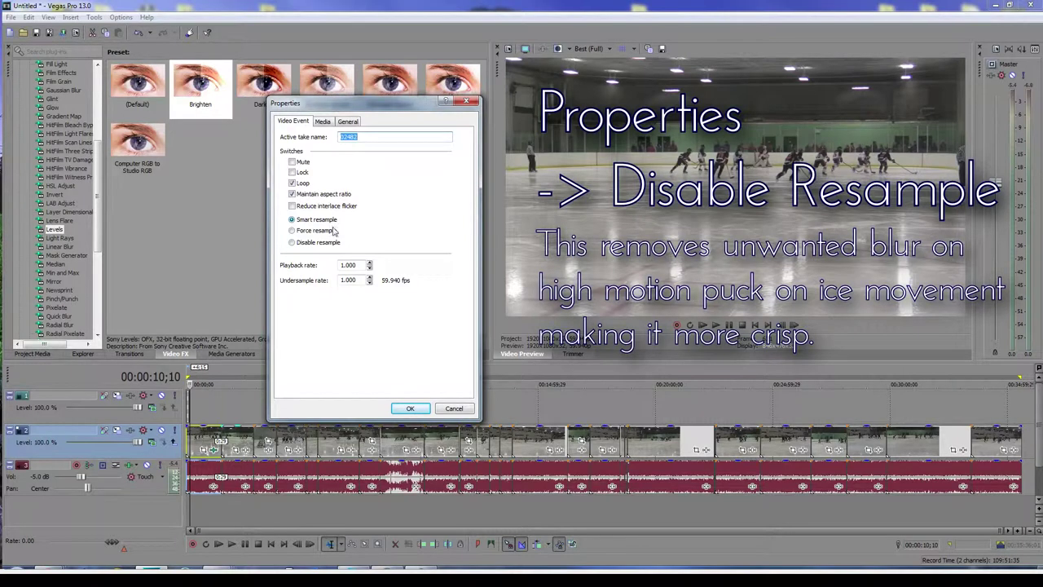
pyautogui.click(292, 243)
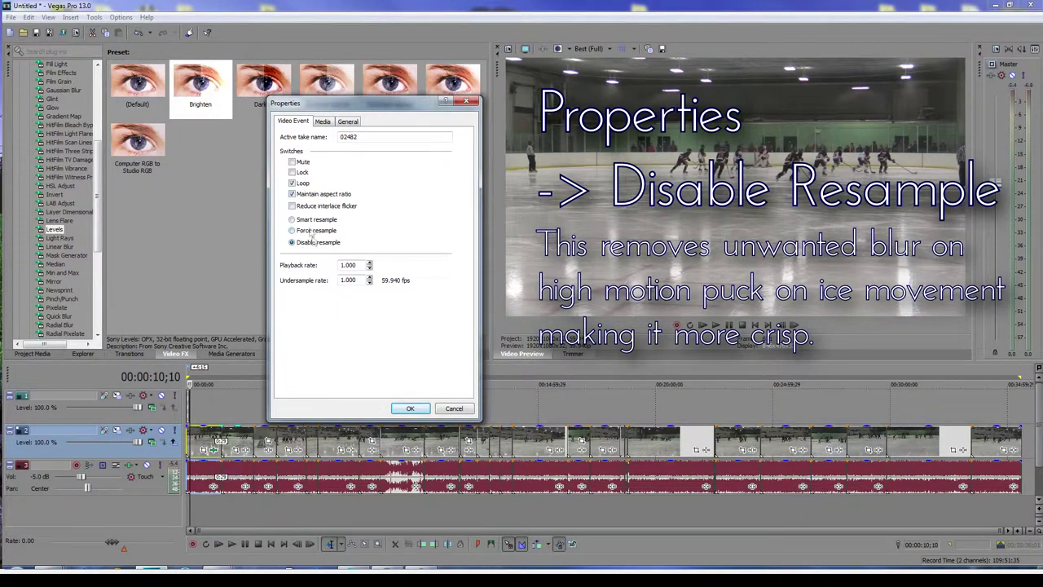
pyautogui.click(410, 409)
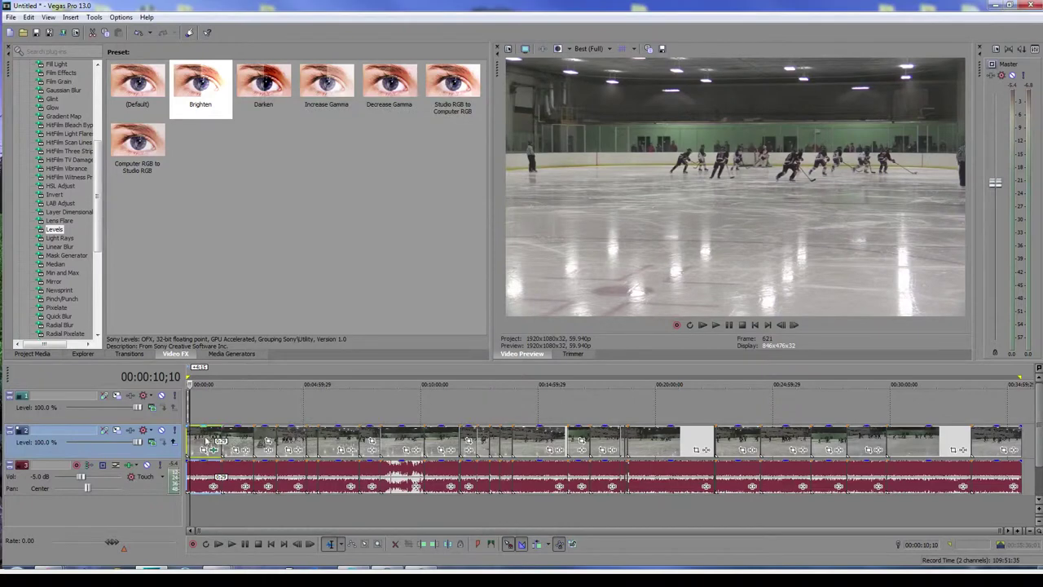
pyautogui.rightClick(202, 442)
pyautogui.click(230, 425)
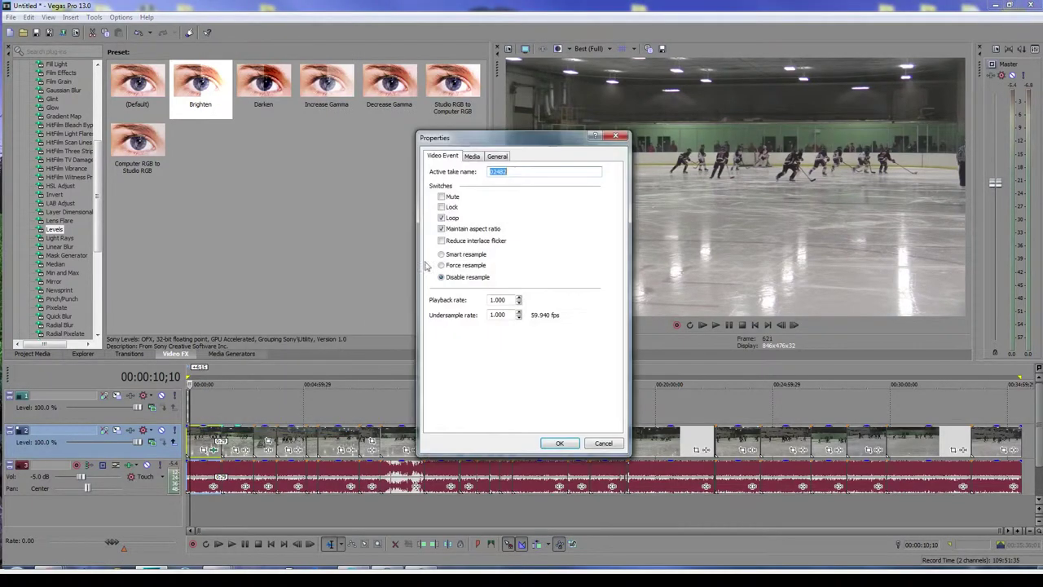
pyautogui.click(558, 443)
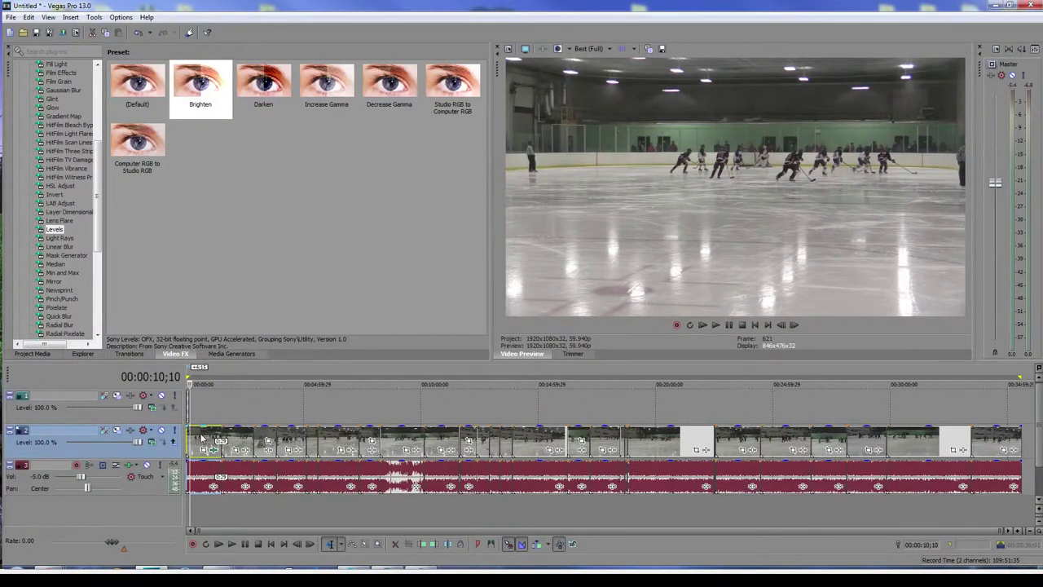
# Copy the first clip and select all clips on the video track.
pyautogui.rightClick(201, 438)
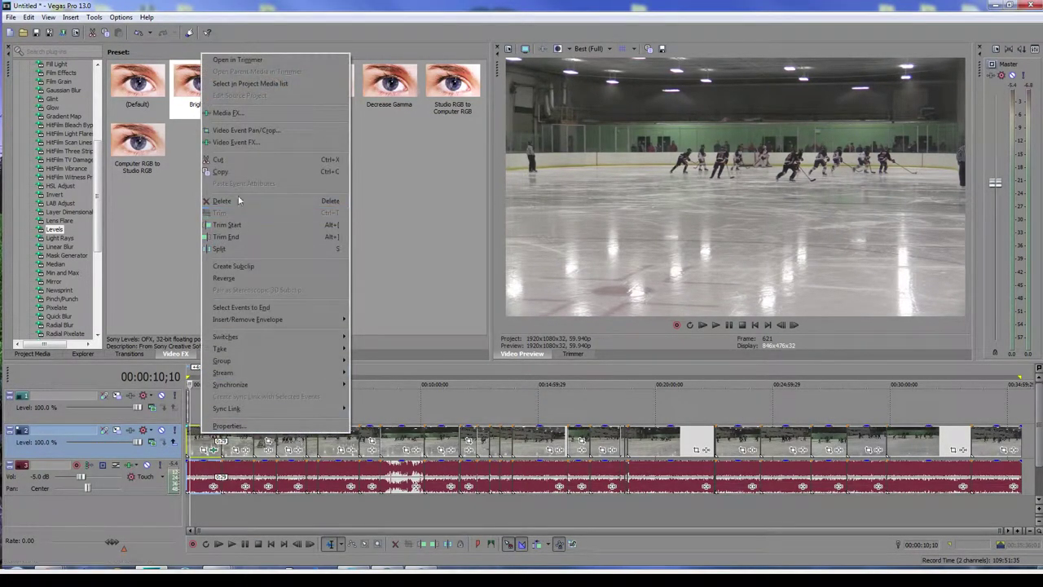
pyautogui.click(226, 172)
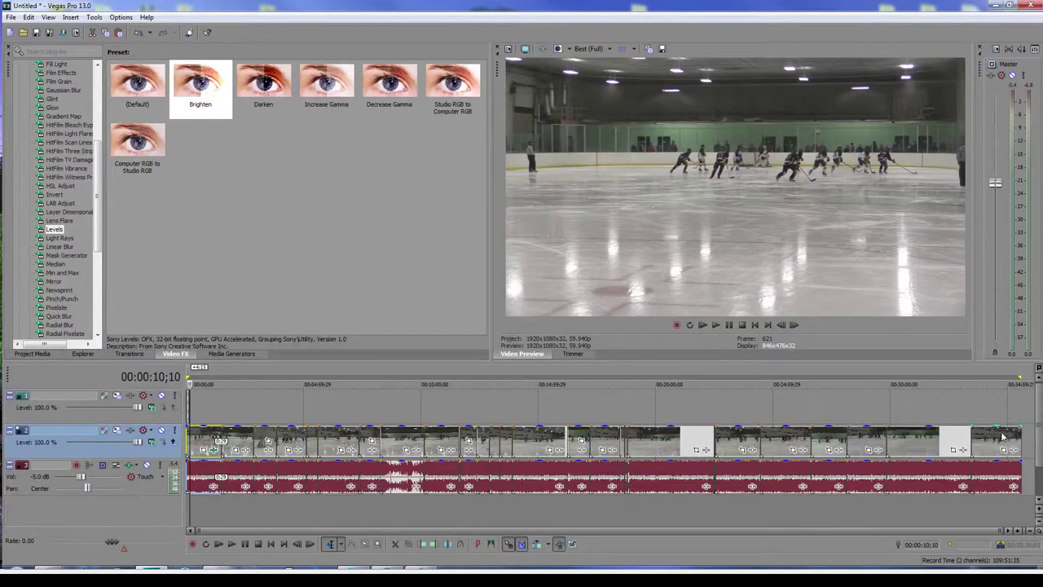
pyautogui.hotkey('ctrl', 'a')
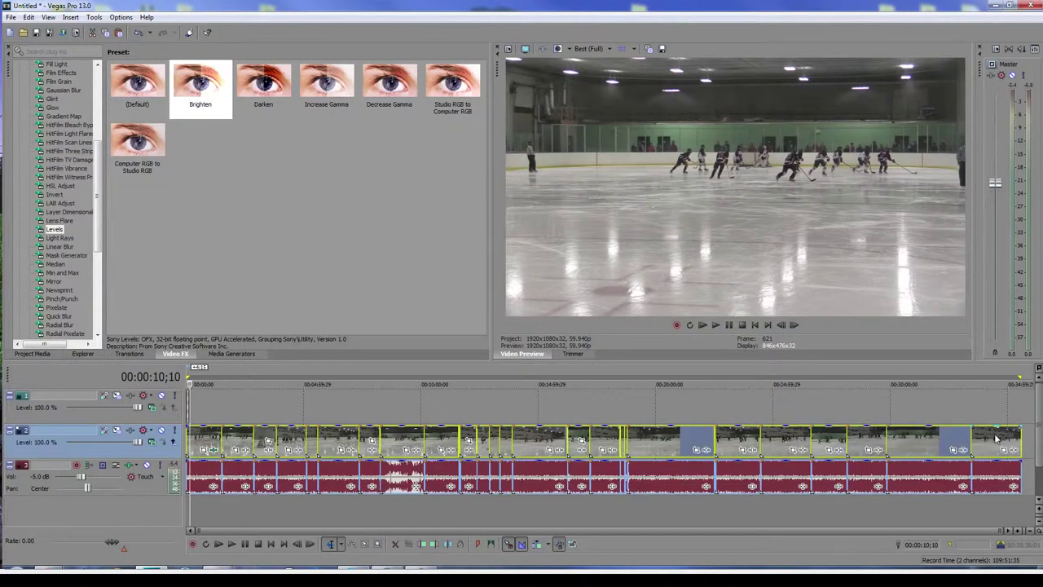
pyautogui.rightClick(243, 439)
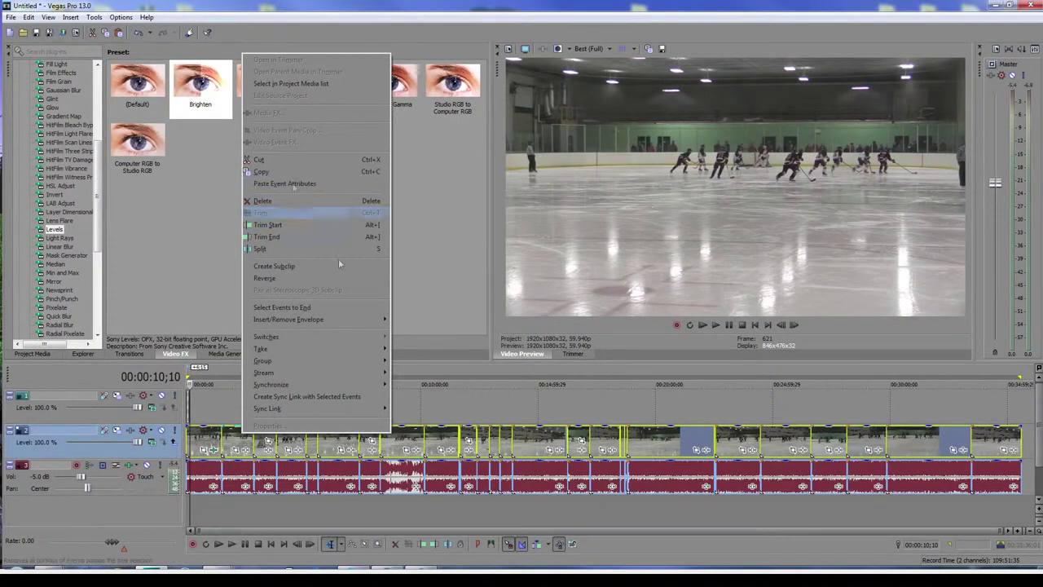
# Check the resample setting in the second clip's properties without changing anything.
pyautogui.click(454, 441)
pyautogui.rightClick(244, 438)
pyautogui.click(265, 428)
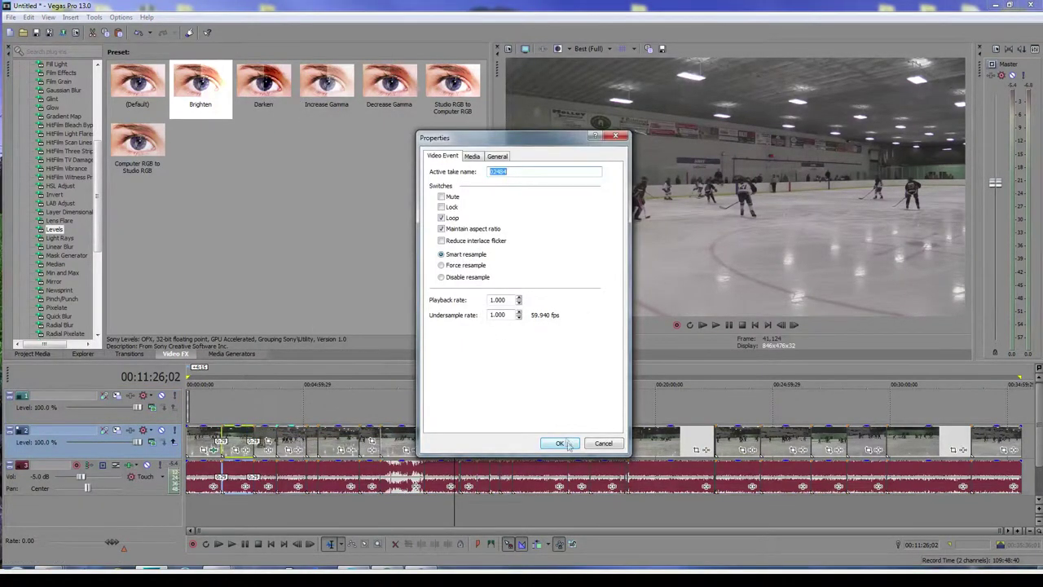
pyautogui.click(603, 446)
# Select all clips on the video track and paste the first clip's event attributes onto them.
pyautogui.click(204, 440)
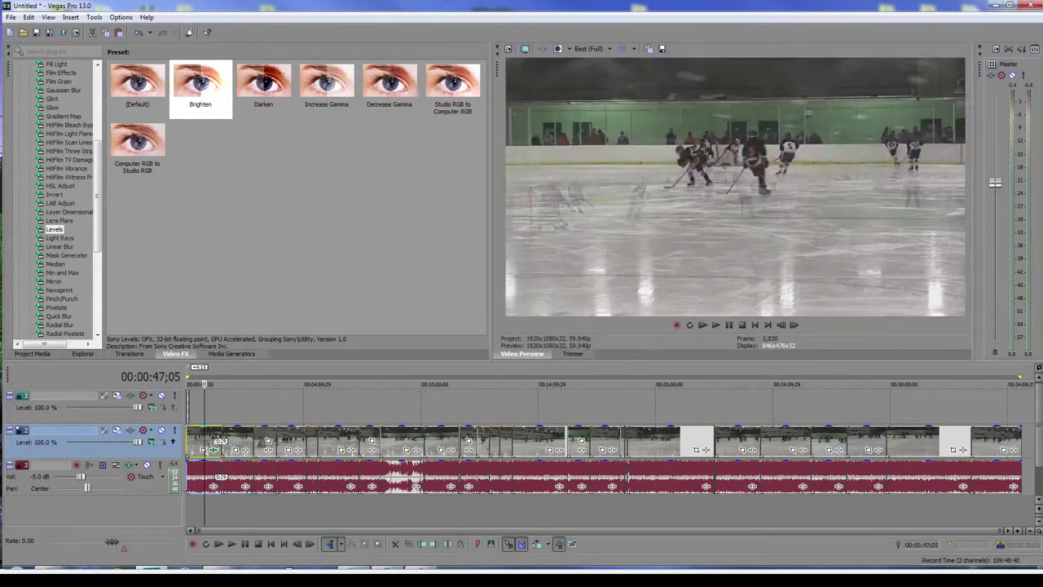
pyautogui.hotkey('ctrl', 'a')
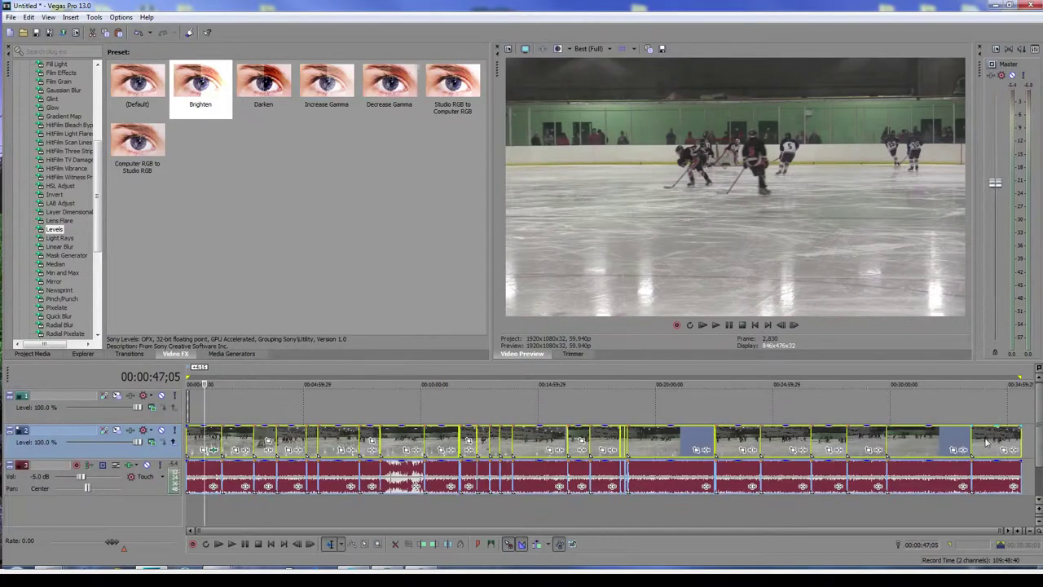
pyautogui.rightClick(242, 438)
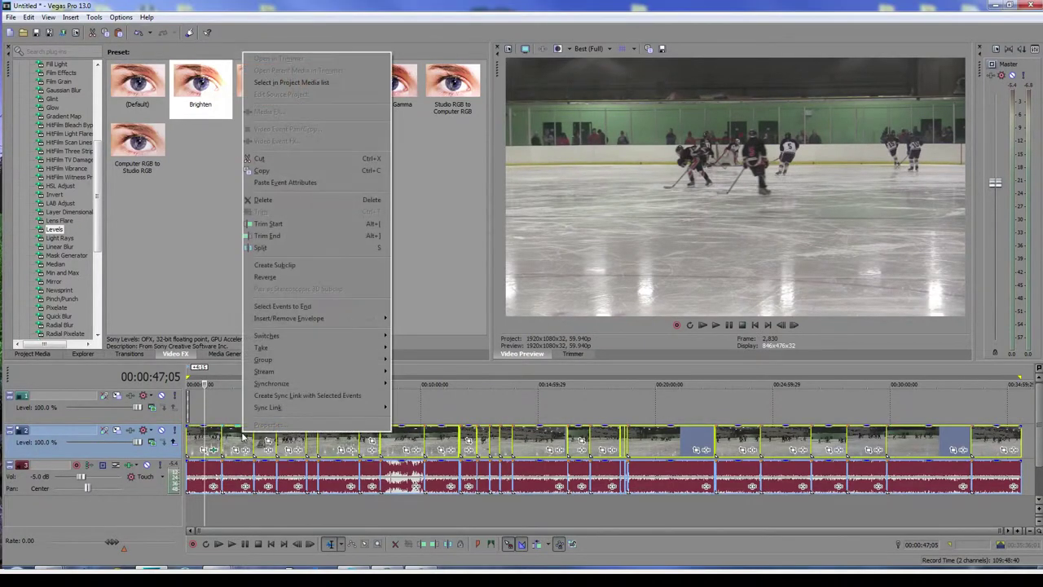
pyautogui.click(319, 182)
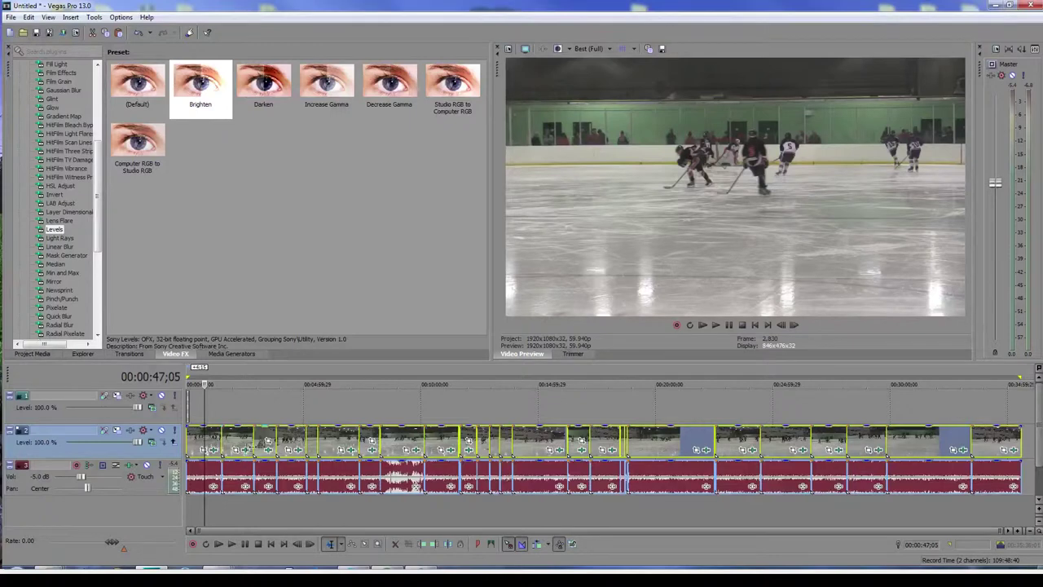
# Check the Levels effect on the third clip and the resample setting in the properties of the clip around 00:14:47.
pyautogui.click(268, 445)
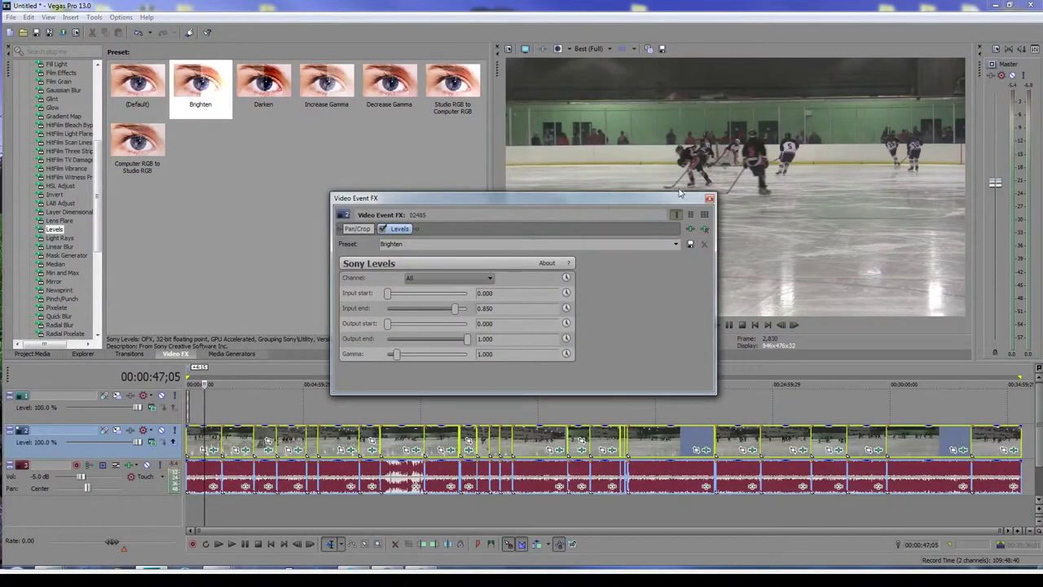
pyautogui.click(710, 199)
pyautogui.rightClick(539, 432)
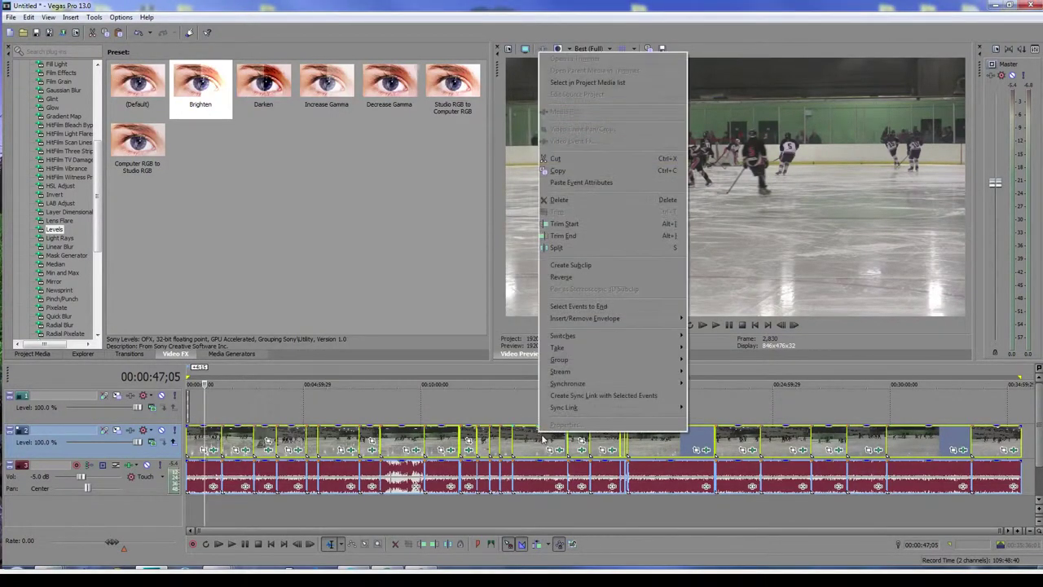
pyautogui.click(482, 440)
pyautogui.click(534, 440)
pyautogui.rightClick(534, 434)
pyautogui.click(555, 429)
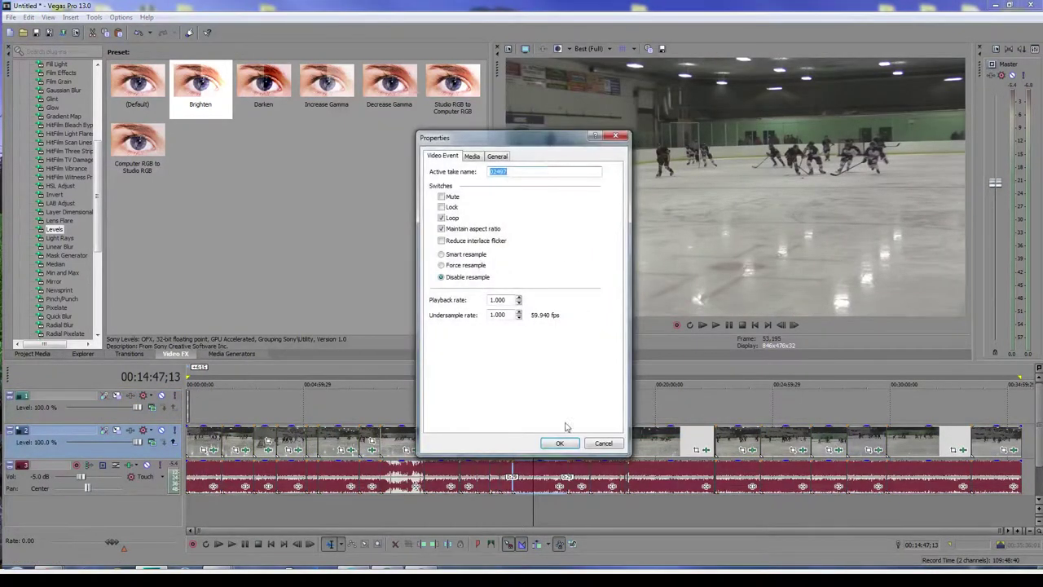
pyautogui.click(602, 444)
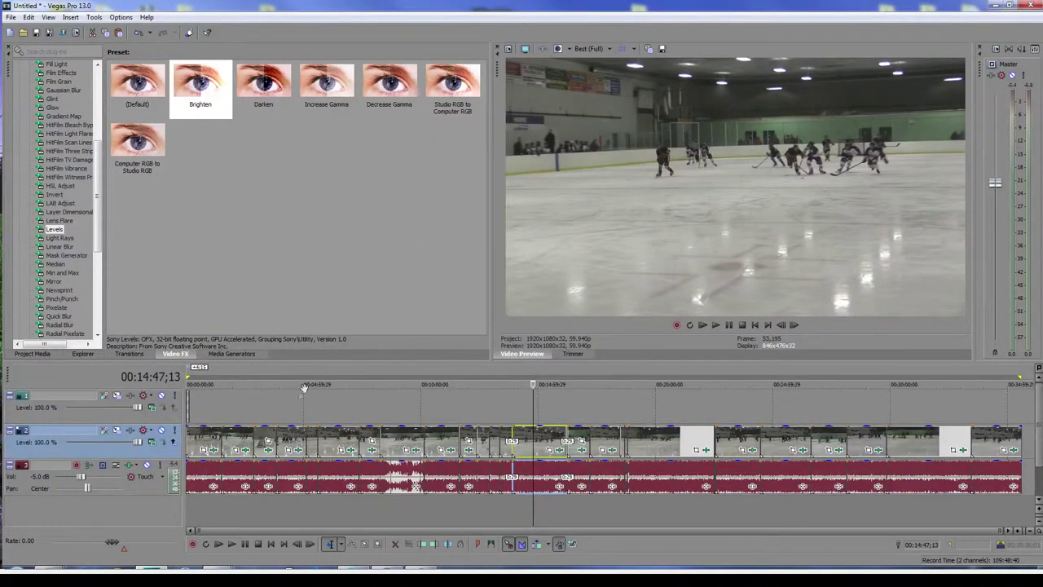
# Select all clips on the video track and apply the default Page Peel transition at their cuts.
pyautogui.click(185, 508)
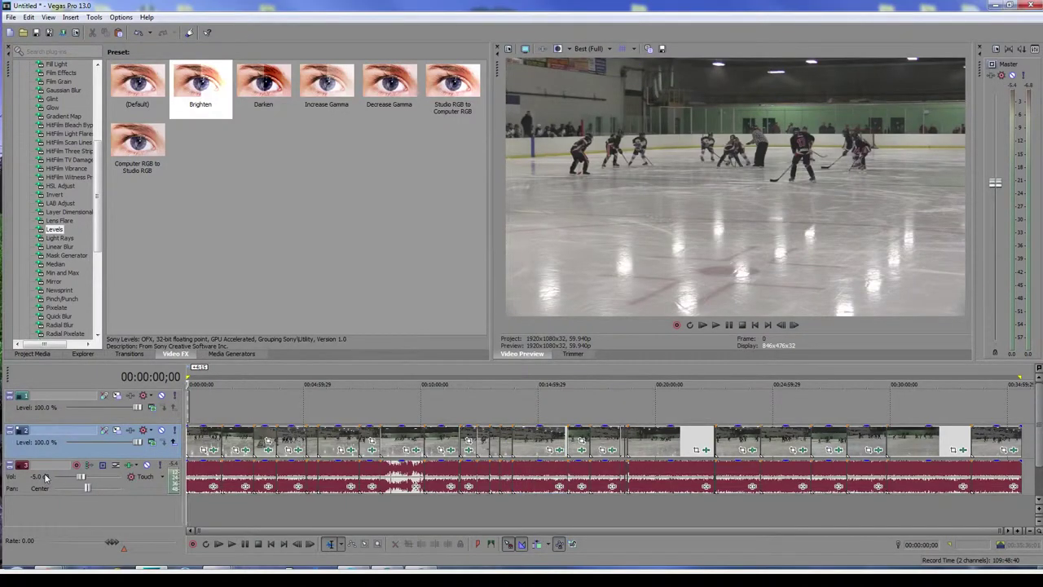
pyautogui.click(203, 444)
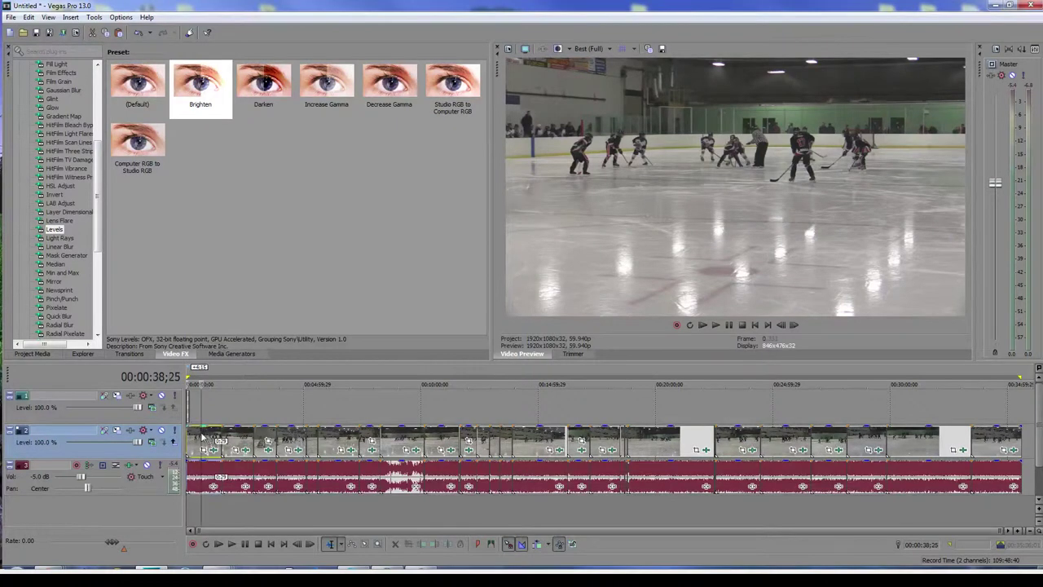
pyautogui.hotkey('ctrl', 'a')
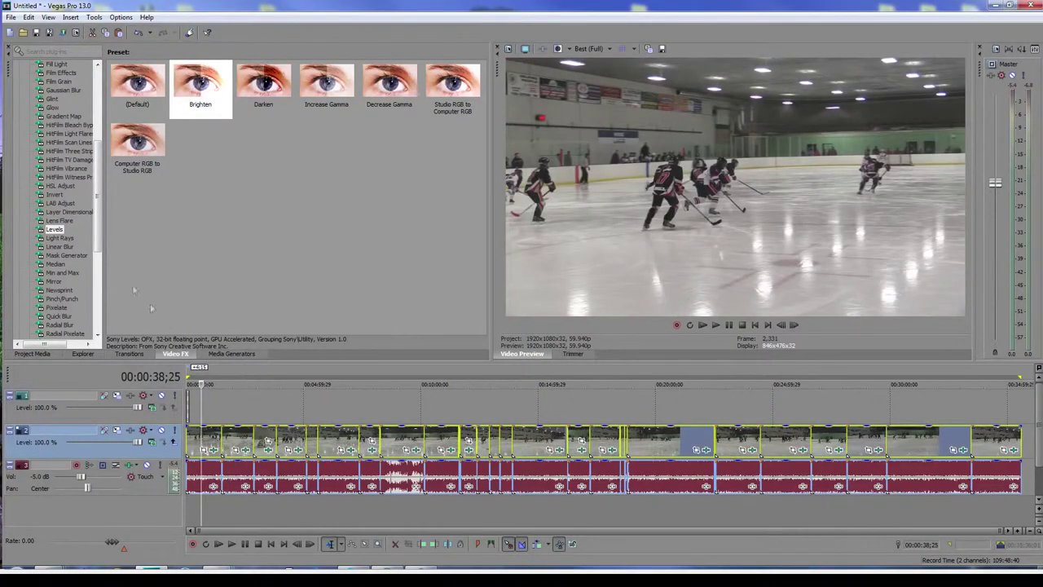
pyautogui.click(130, 354)
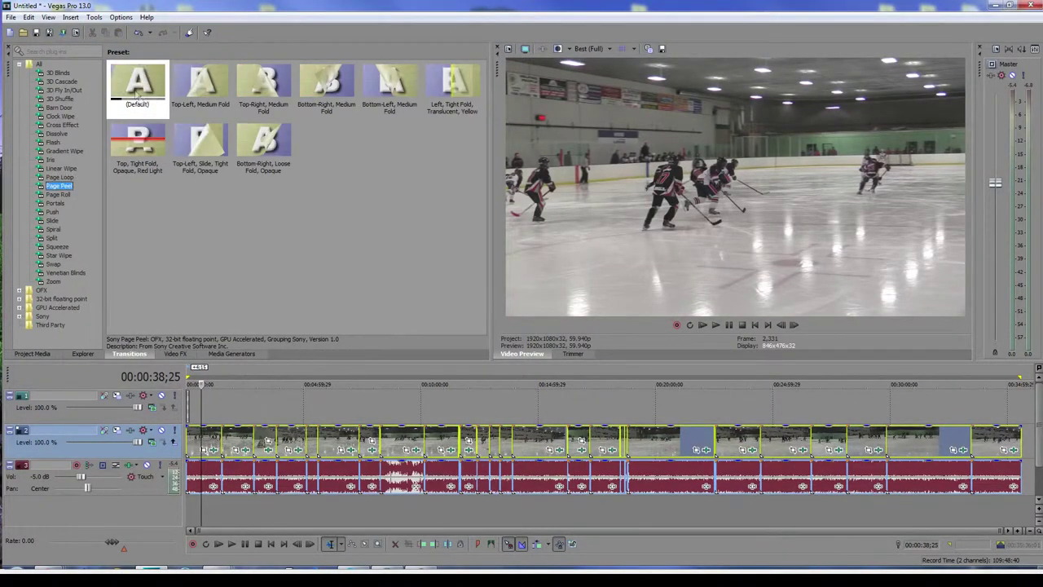
pyautogui.moveTo(145, 96); pyautogui.dragTo(222, 441)
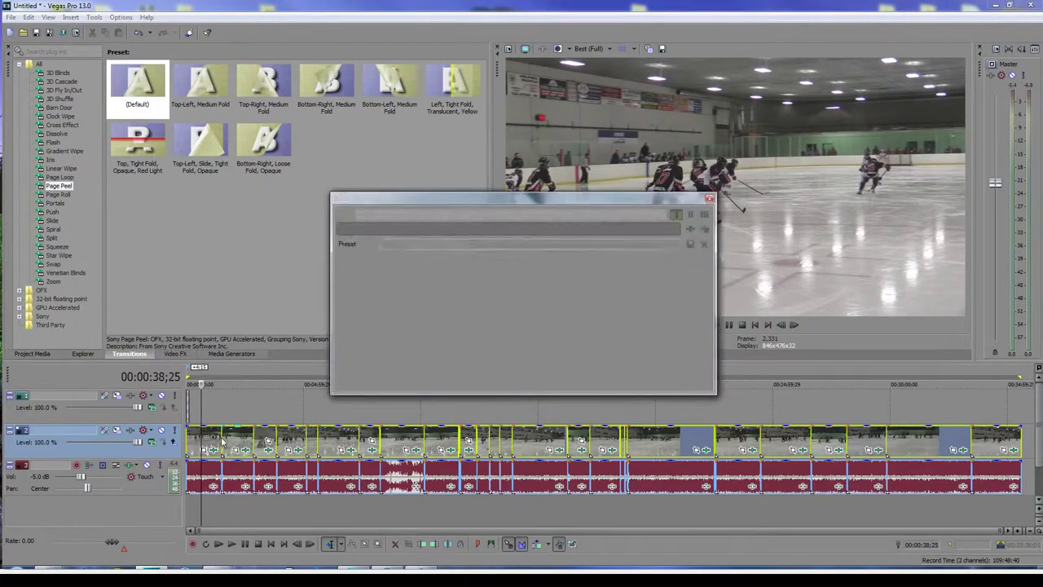
pyautogui.click(709, 198)
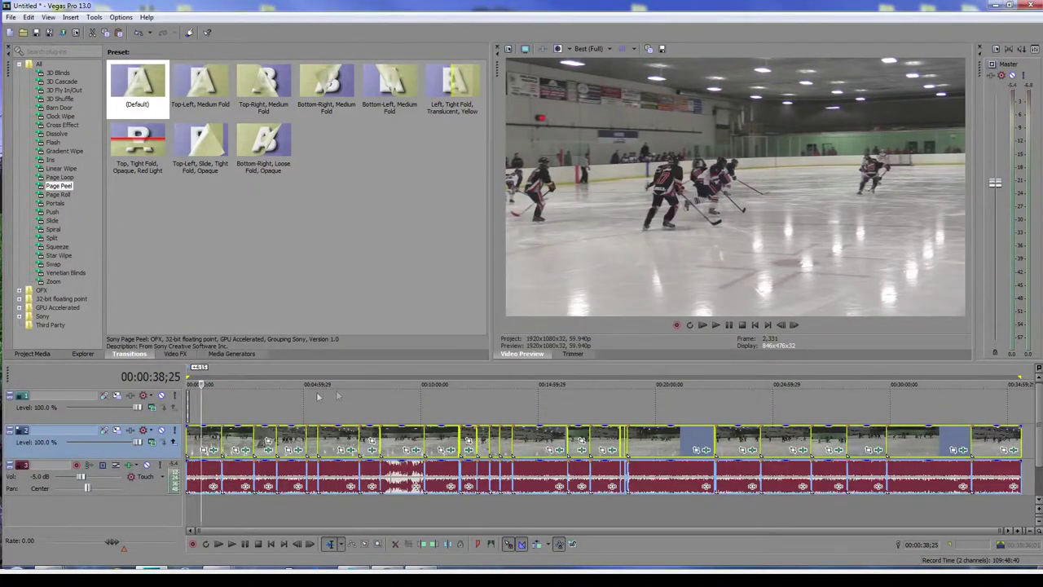
# Play the cut between the first and second clips to review the Page Peel transition.
pyautogui.click(235, 411)
pyautogui.scroll(10, 235, 411)
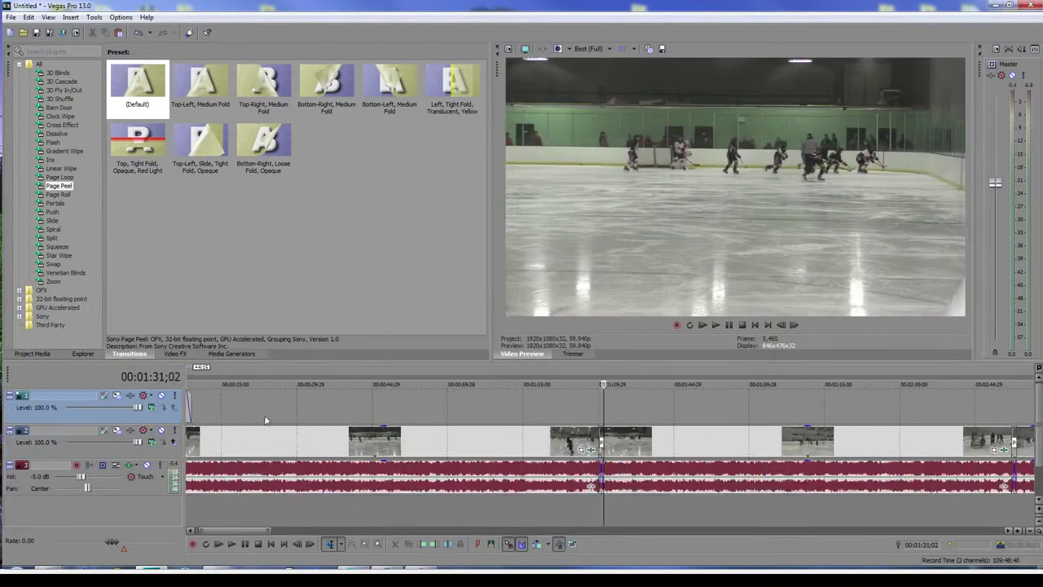
pyautogui.click(584, 385)
pyautogui.click(232, 545)
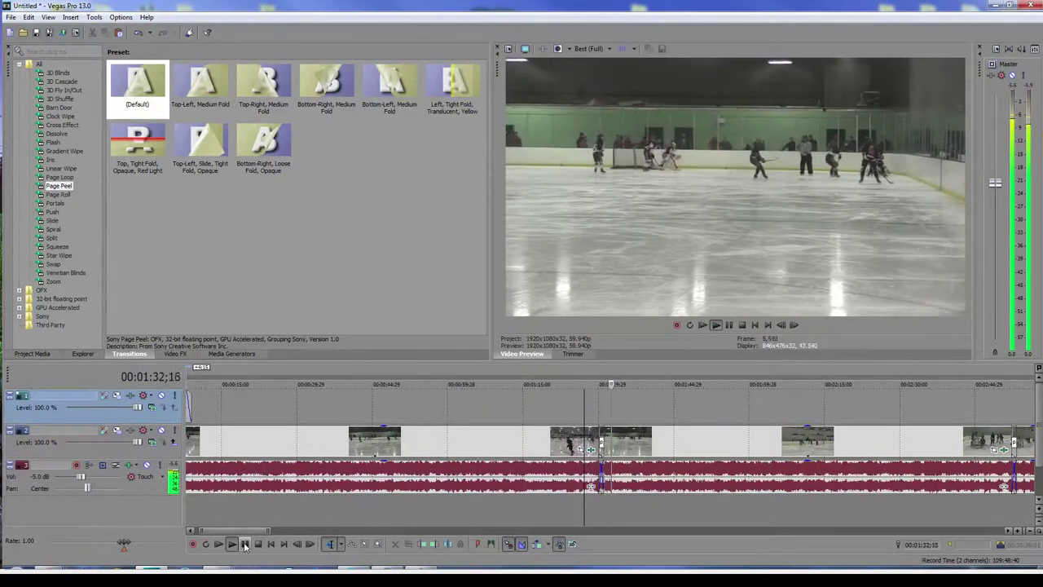
pyautogui.click(245, 544)
pyautogui.scroll(-10, 318, 392)
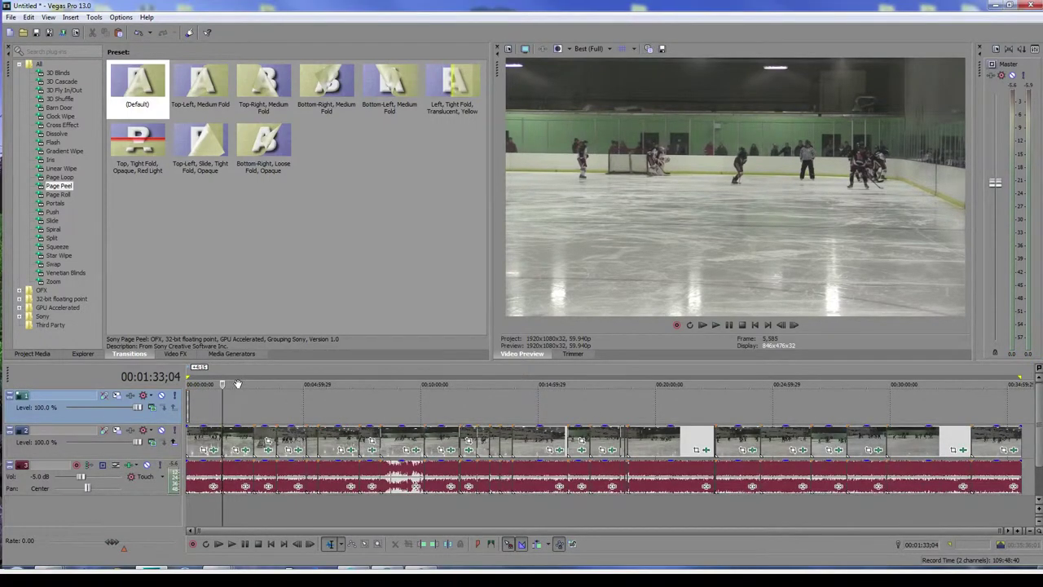
# Open the Render As settings, compare the Vimeo Tweak templates and choose AVC 1080p - 8 Mbps - Vimeo Tweak.
pyautogui.click(12, 17)
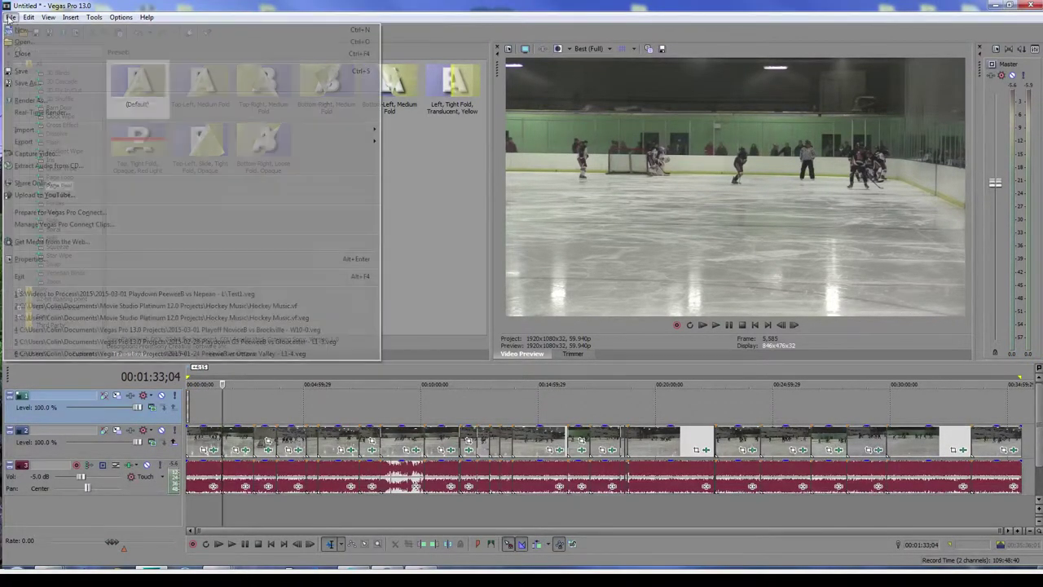
pyautogui.click(56, 99)
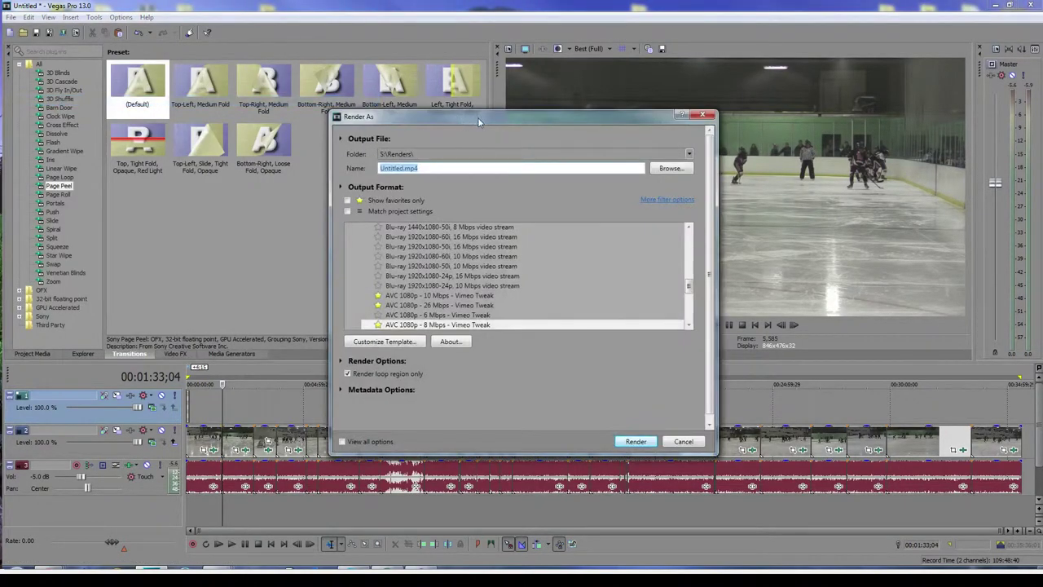
pyautogui.moveTo(421, 43); pyautogui.dragTo(289, 33)
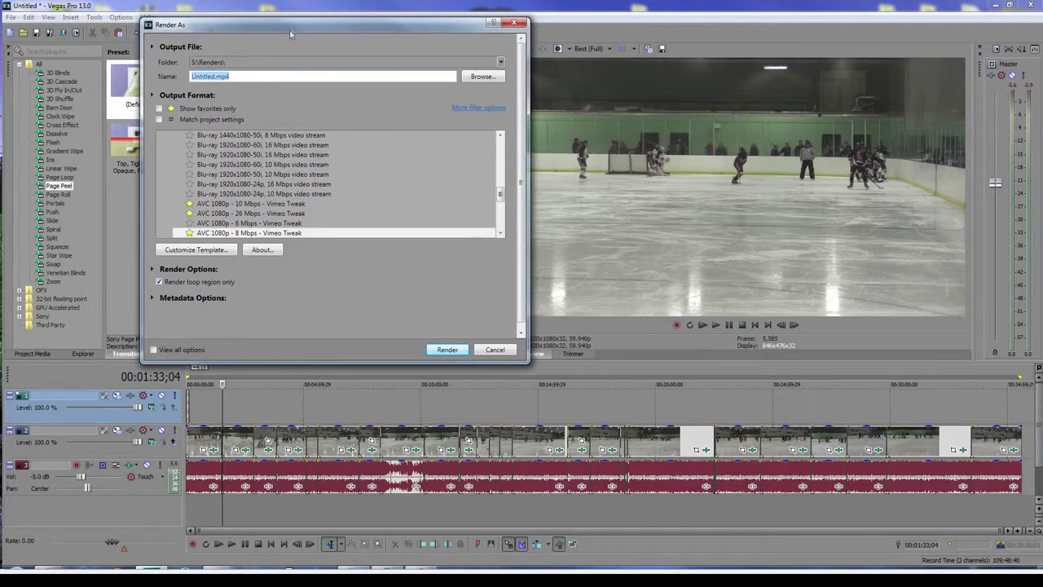
pyautogui.click(489, 233)
pyautogui.click(499, 234)
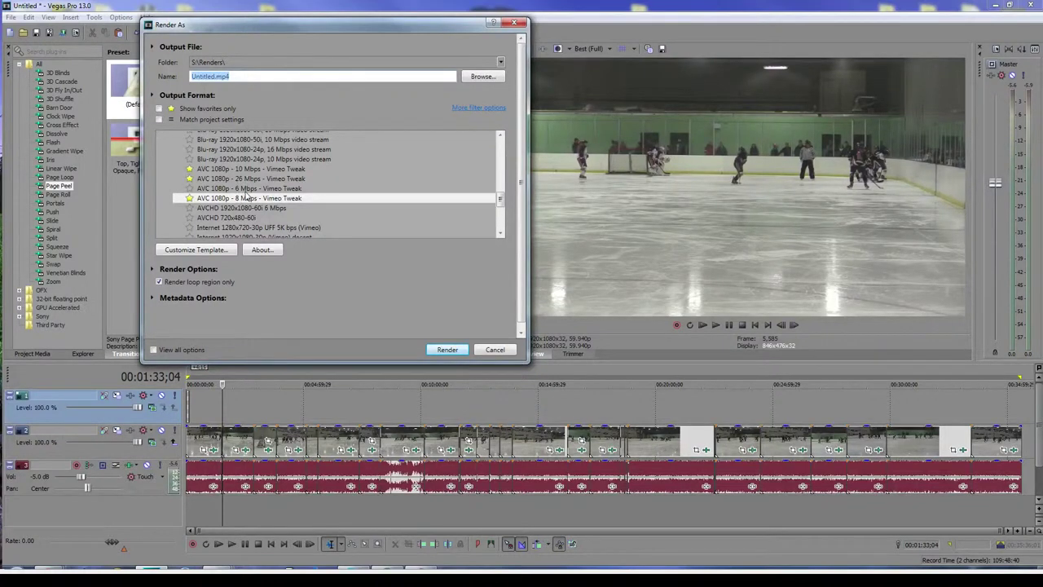
pyautogui.click(260, 180)
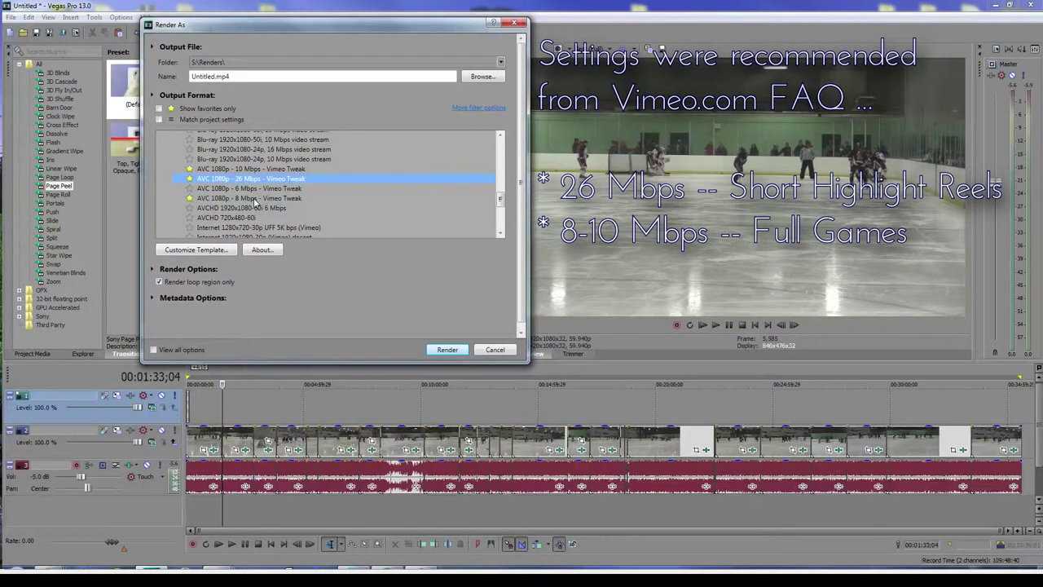
pyautogui.click(256, 200)
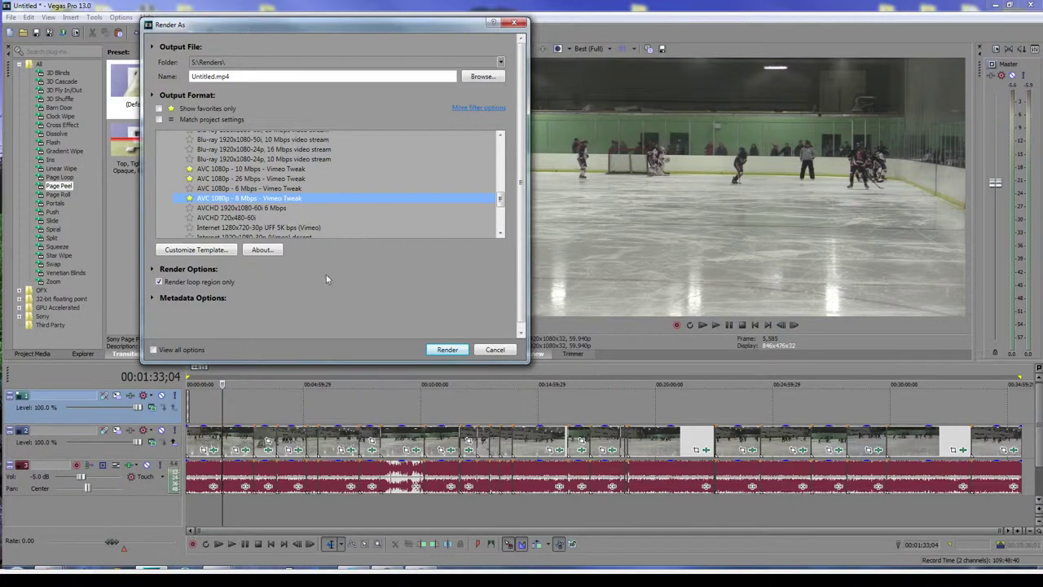
# Examine the custom video settings of the AVC 1080p - 8 Mbps - Vimeo Tweak template, including profile and field order options, without saving changes.
pyautogui.click(218, 251)
pyautogui.moveTo(508, 128); pyautogui.dragTo(634, 34)
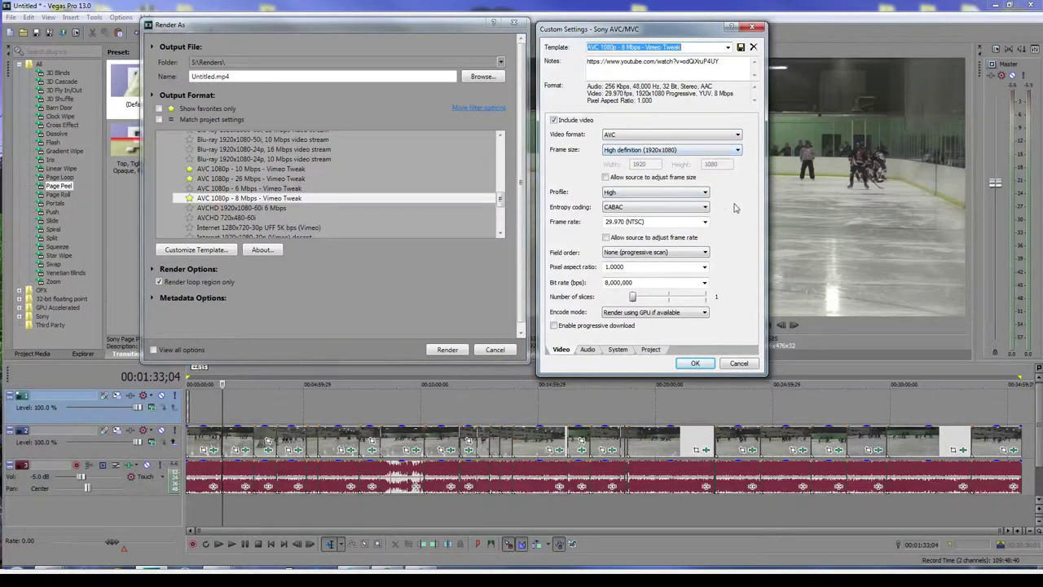
pyautogui.click(676, 196)
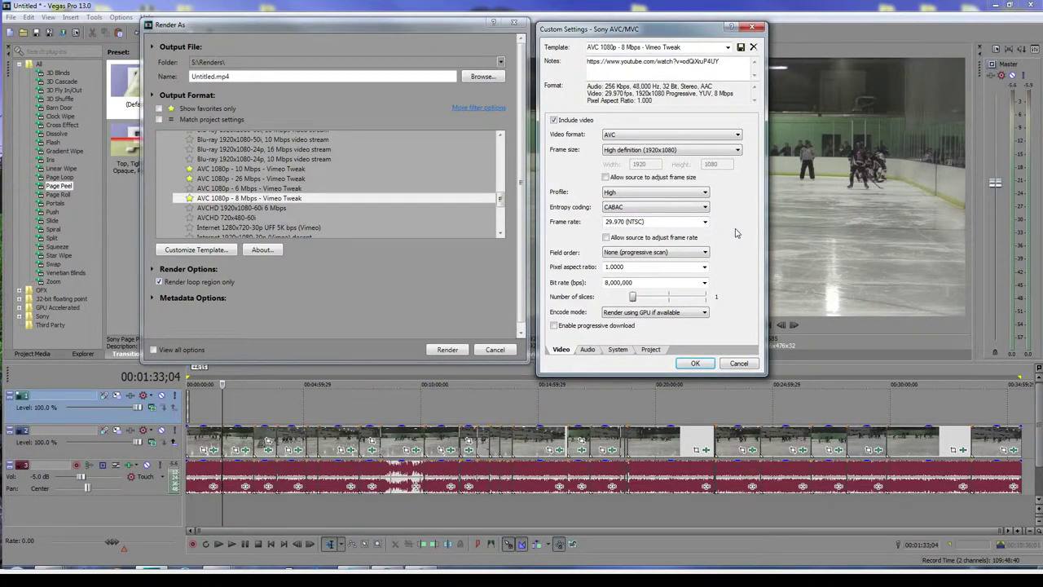
pyautogui.click(673, 254)
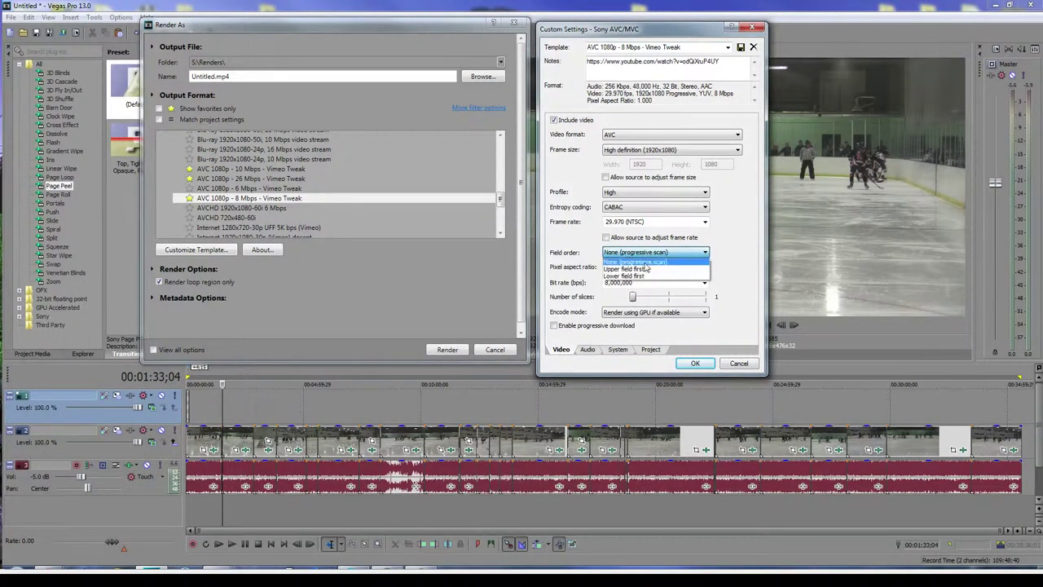
pyautogui.click(651, 256)
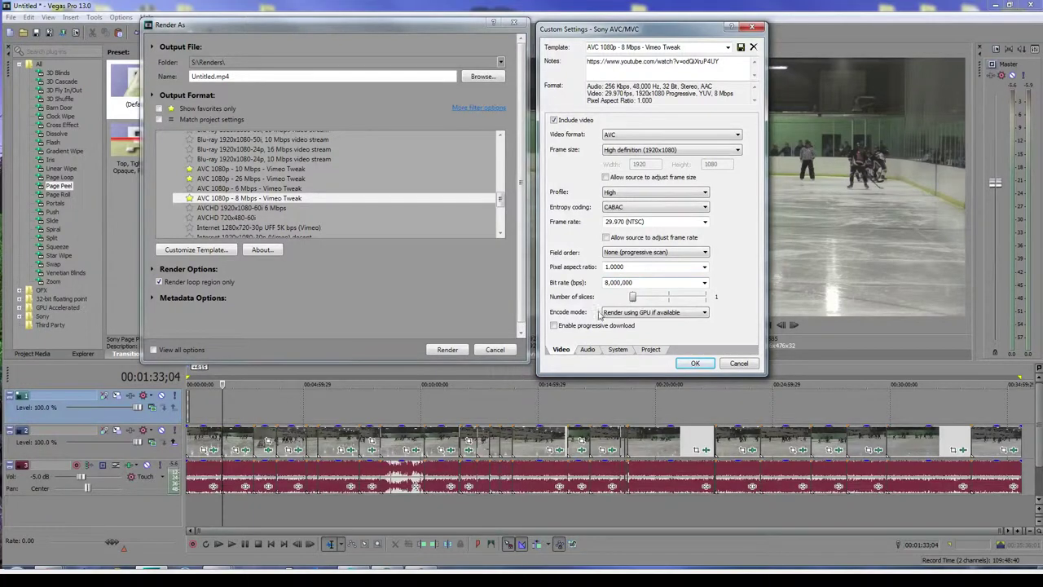
pyautogui.click(737, 364)
# Examine the custom settings of the 10 Mbps Vimeo Tweak template, select AVC 1080p - 26 Mbps - Vimeo Tweak and check its settings too.
pyautogui.click(276, 171)
pyautogui.click(216, 250)
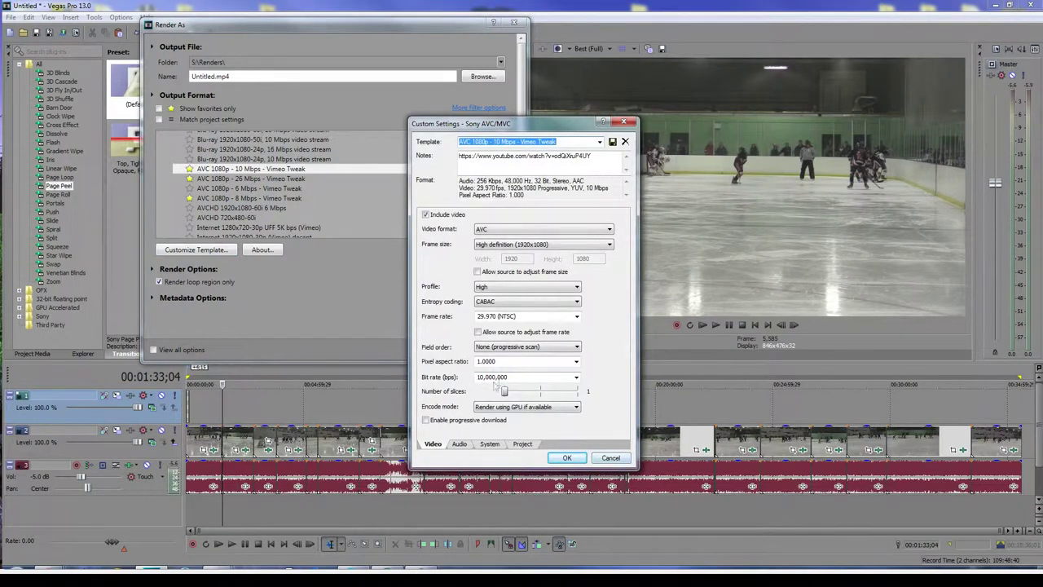
pyautogui.click(613, 457)
pyautogui.click(273, 179)
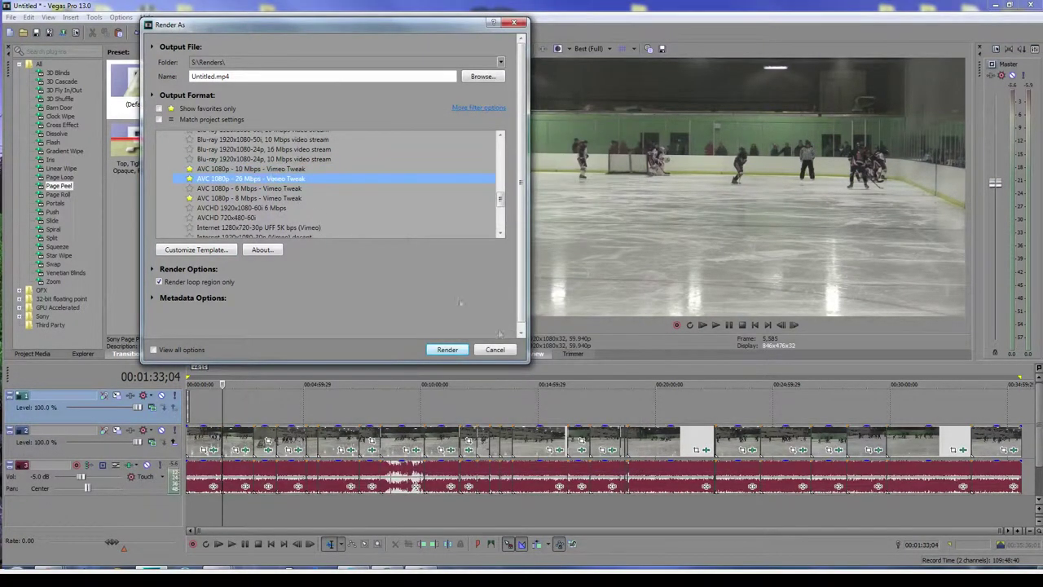
pyautogui.click(218, 251)
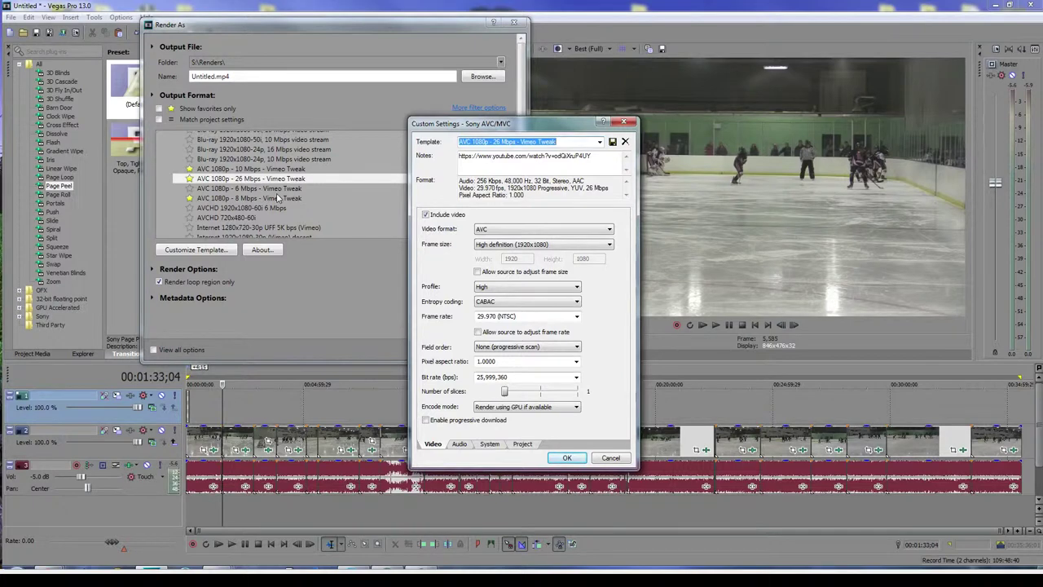
pyautogui.click(610, 458)
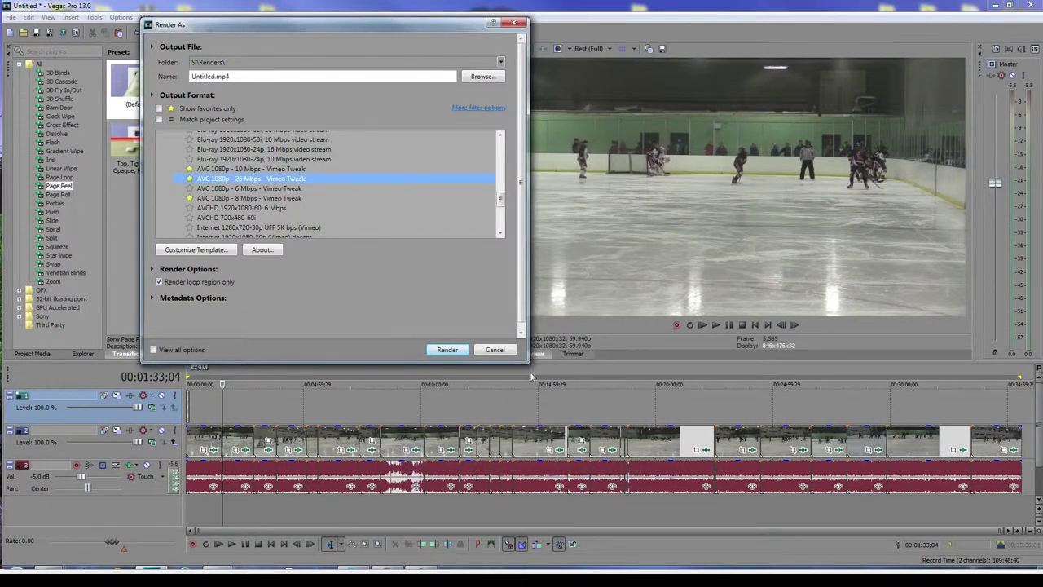
# Make the Render As dialog smaller, look through the Sony AVC/MVC templates and start rendering the loop region to Untitled.mp4.
pyautogui.moveTo(526, 363); pyautogui.dragTo(486, 342)
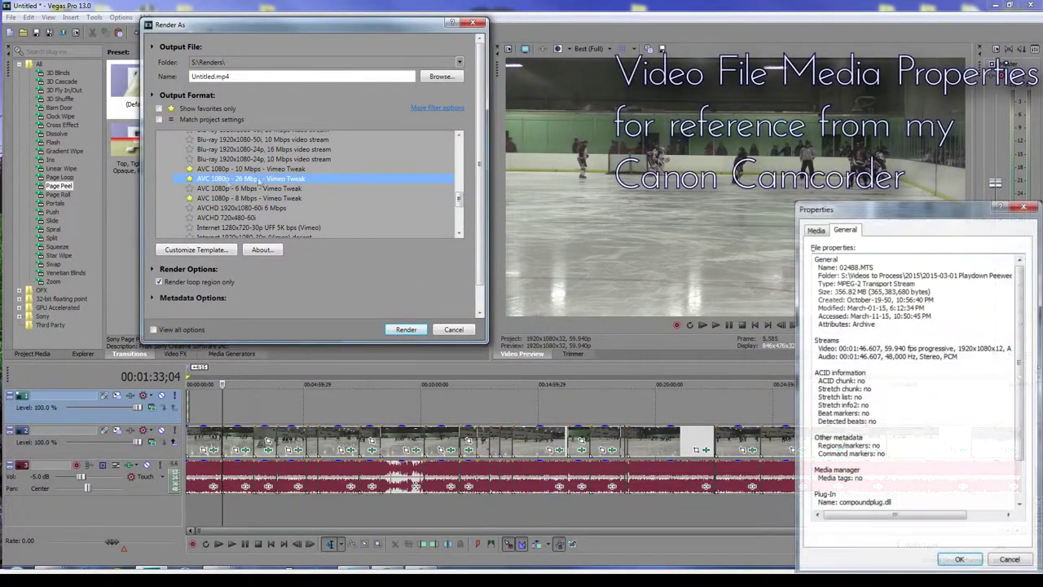
pyautogui.moveTo(460, 201); pyautogui.dragTo(454, 163)
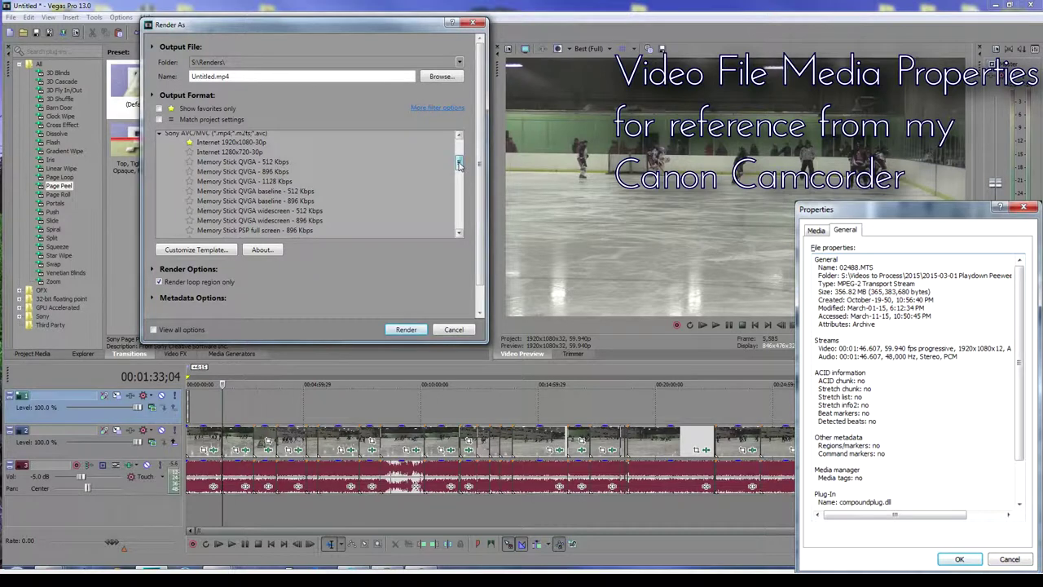
pyautogui.click(406, 330)
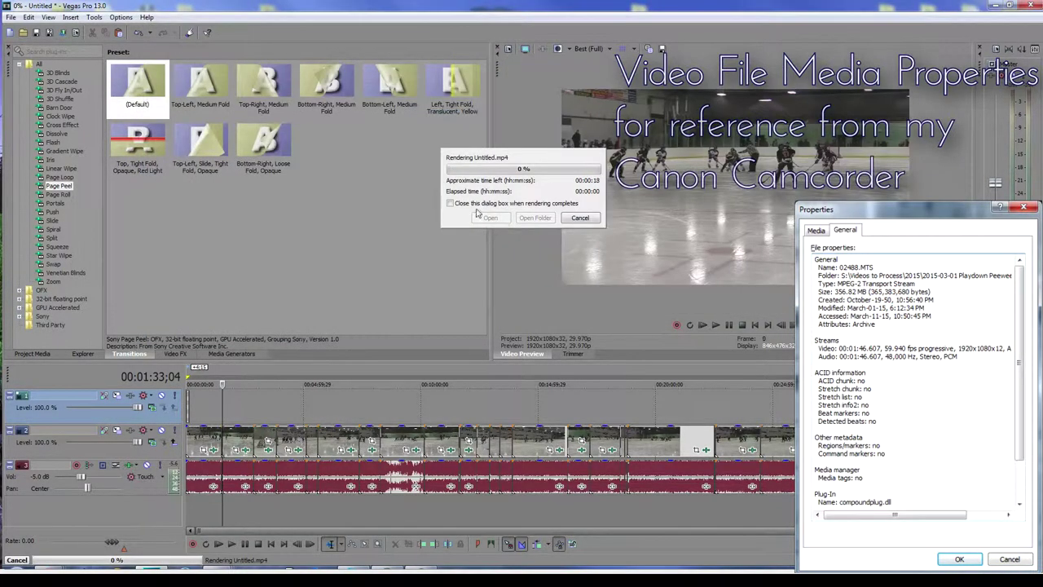